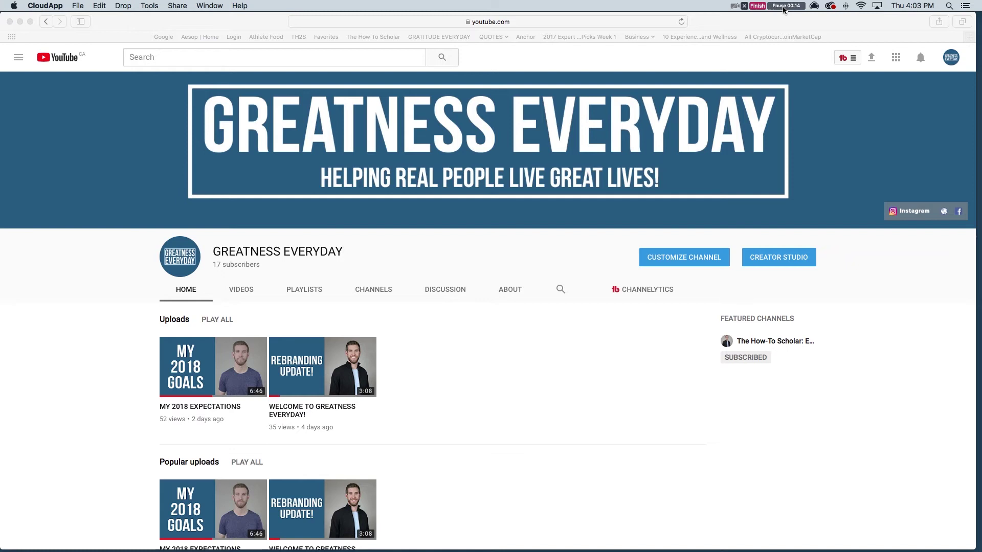
# Bring the Safari window with the YouTube channel page to the front
pyautogui.click(849, 61)
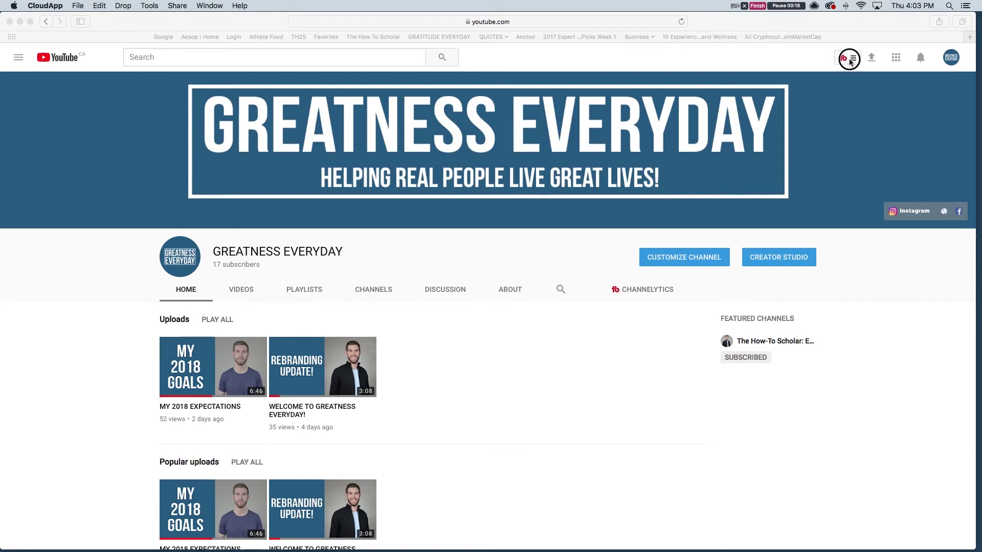
# Launch TubeBuddy's Tag Explorer from the extension menu's Extension Tools
pyautogui.click(850, 61)
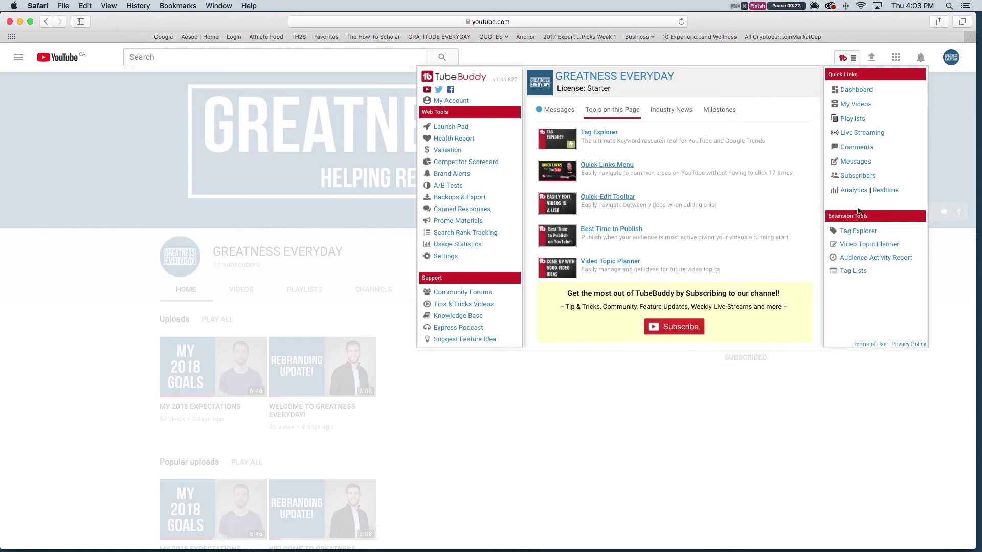
pyautogui.click(858, 231)
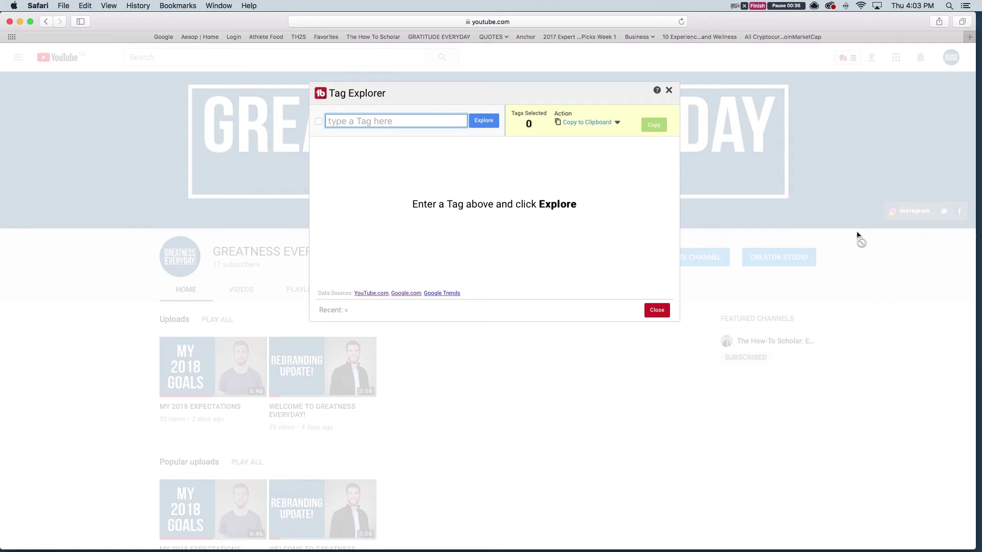
# Search Tag Explorer for the artist's name plus 'music', then extend it with 'share these dreams'
pyautogui.write('Craig gordon music')
pyautogui.press('Return')
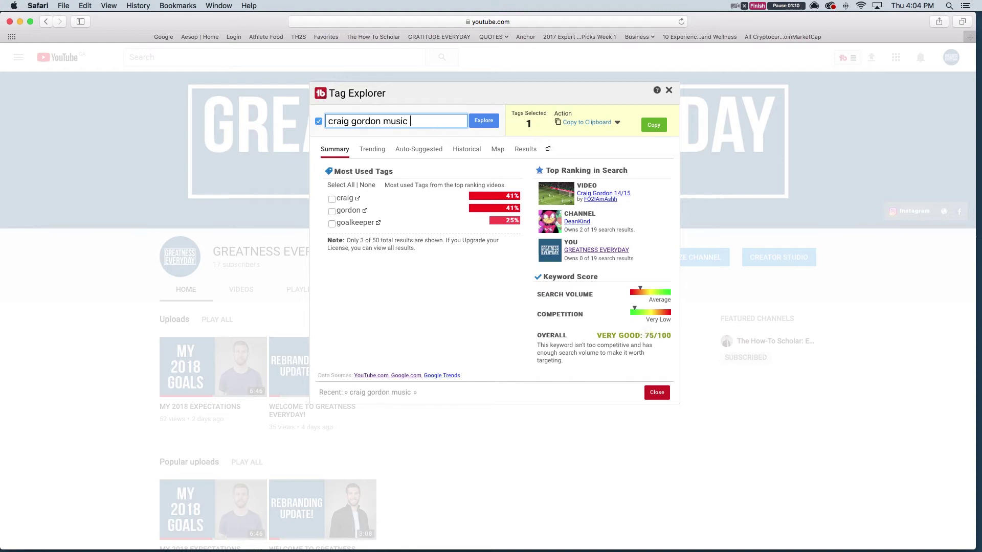
pyautogui.write('share these dreams')
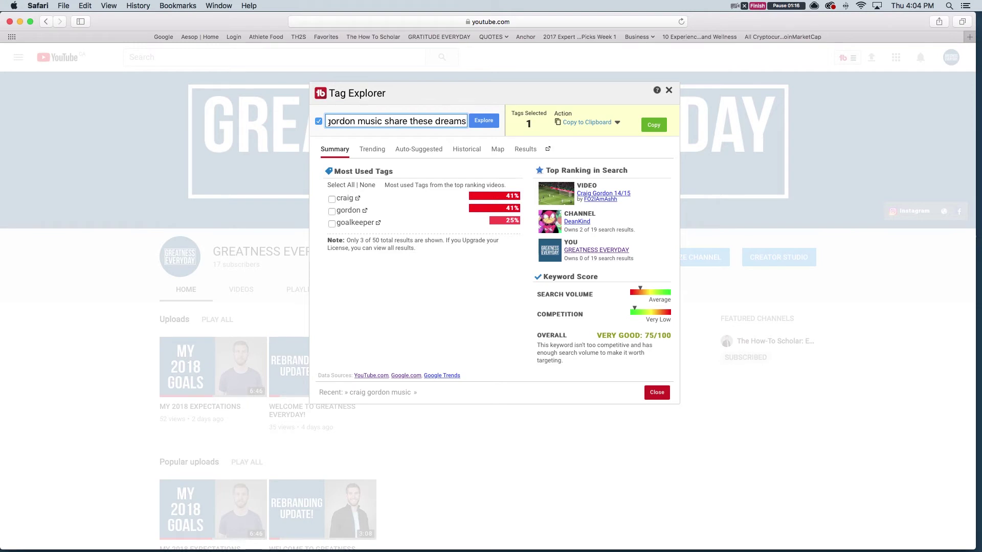
pyautogui.press('Return')
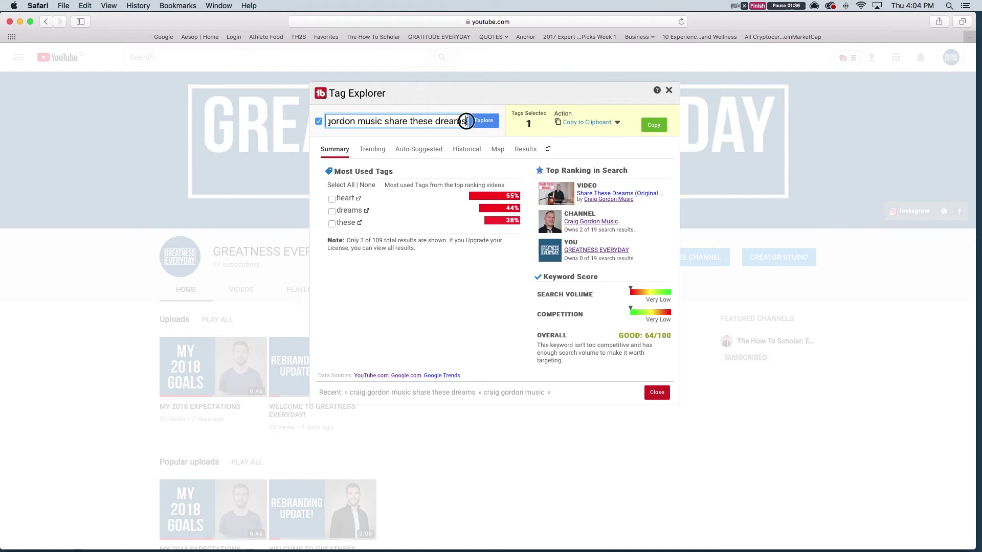
# Score 'original song share these dreams' in Tag Explorer (VERY GOOD 76/100), then close it
pyautogui.moveTo(462, 121); pyautogui.dragTo(258, 110)
pyautogui.write('original ')
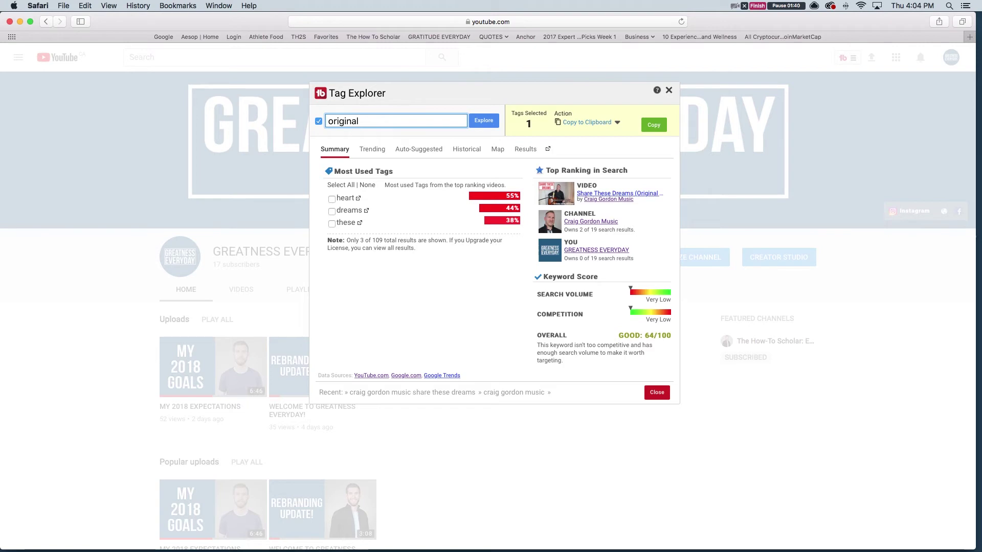
pyautogui.write('song')
pyautogui.press('BackSpace')
pyautogui.press('BackSpace')
pyautogui.press('BackSpace')
pyautogui.write('on')
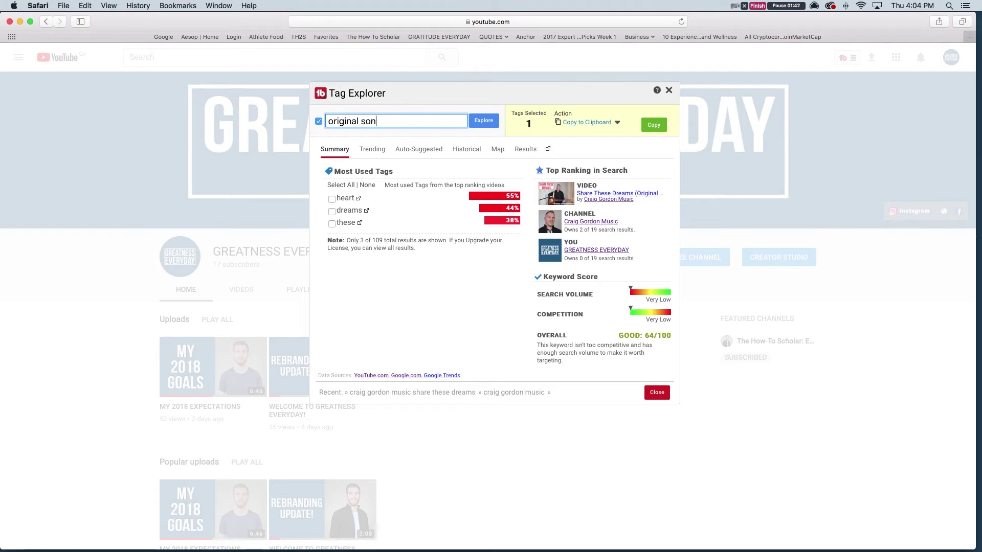
pyautogui.write('g share these dre')
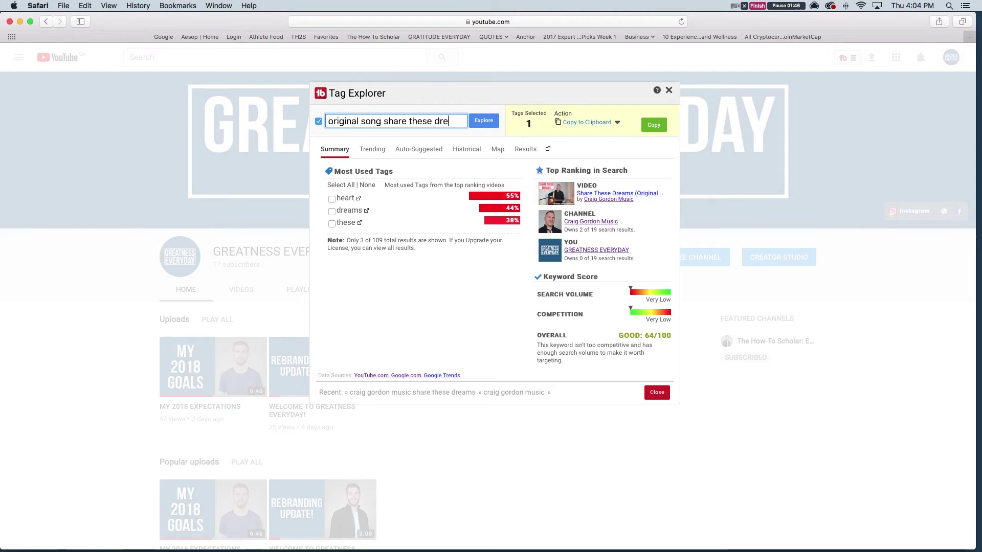
pyautogui.write('ams')
pyautogui.press('Return')
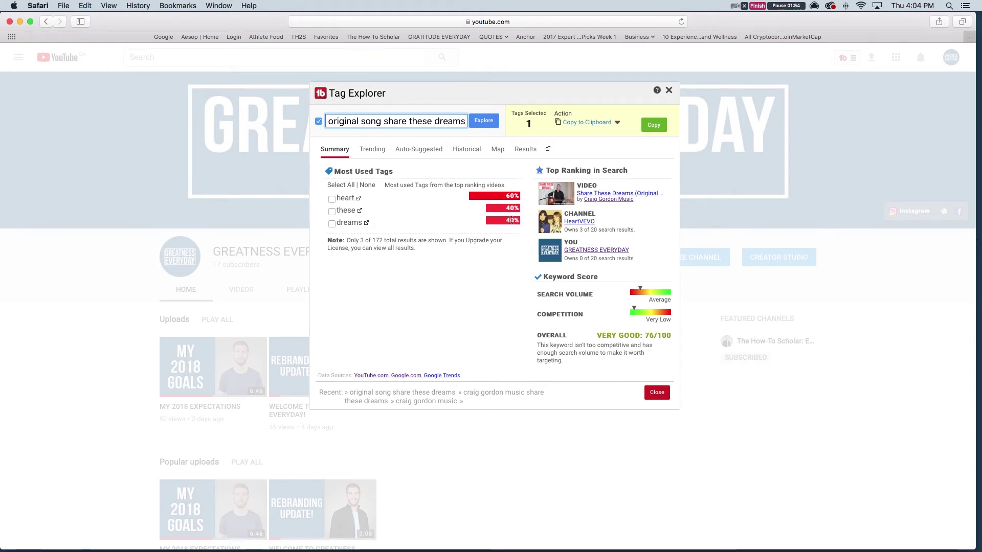
pyautogui.click(657, 394)
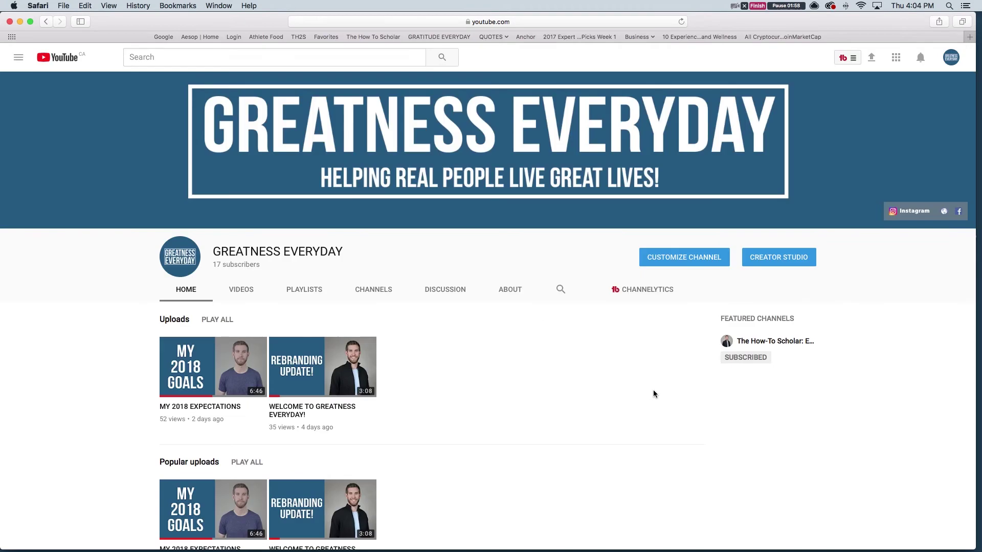
# Go to YouTube's video upload page
pyautogui.click(871, 57)
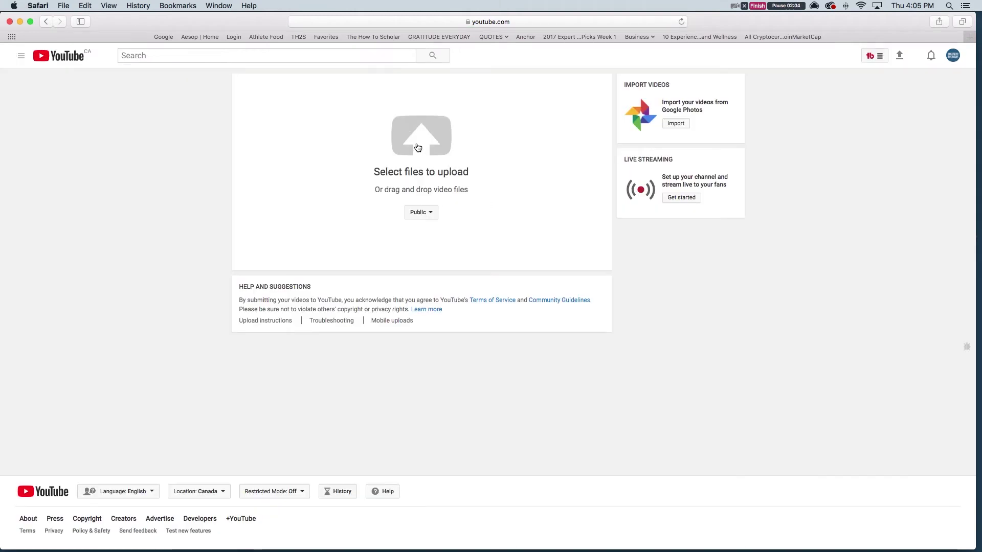
# Upload Original Song Share These Dreams.mp4 from Desktop > GREATNESS EVERYDAY > Content > Share These Dreams
pyautogui.click(417, 148)
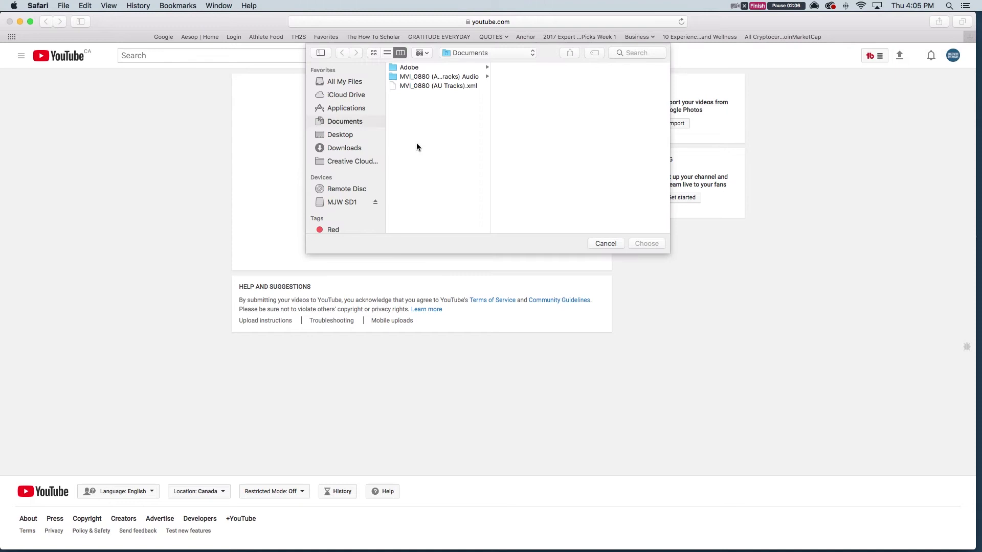
pyautogui.click(348, 136)
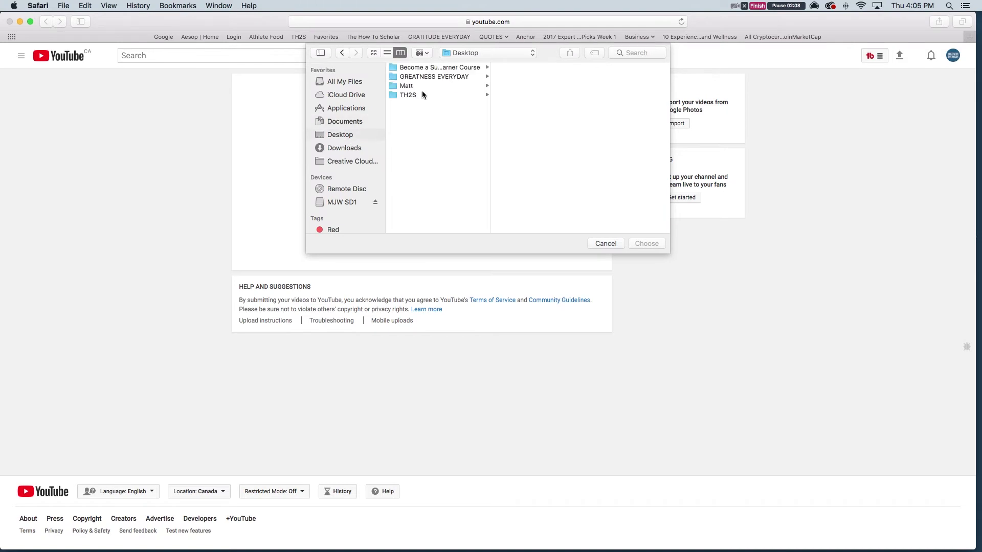
pyautogui.click(435, 76)
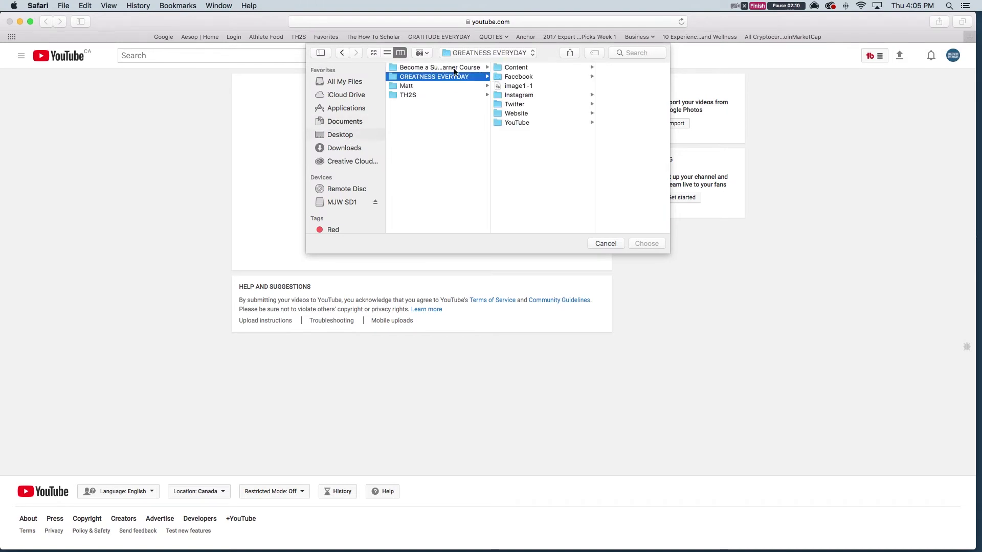
pyautogui.click(526, 68)
pyautogui.scroll(-3, 596, 117)
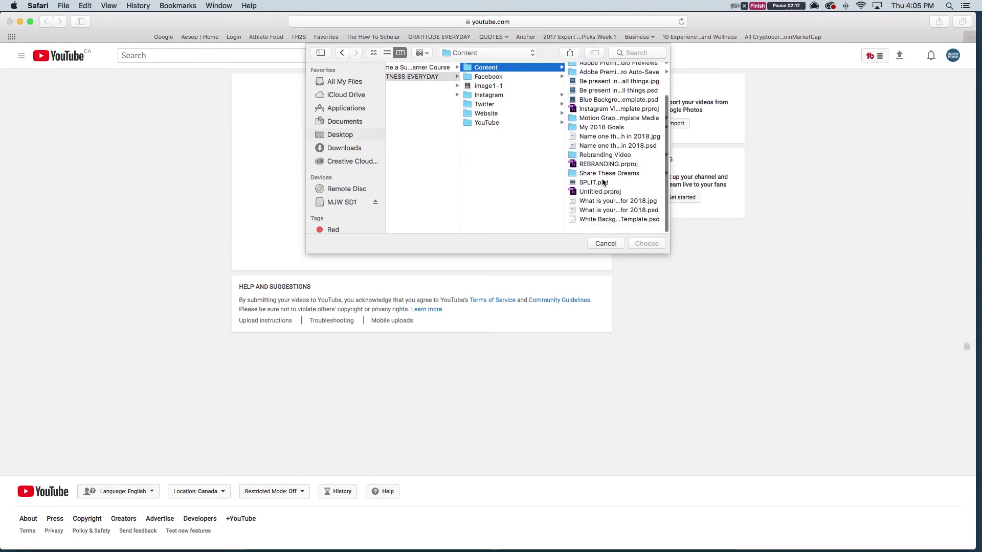
pyautogui.click(608, 184)
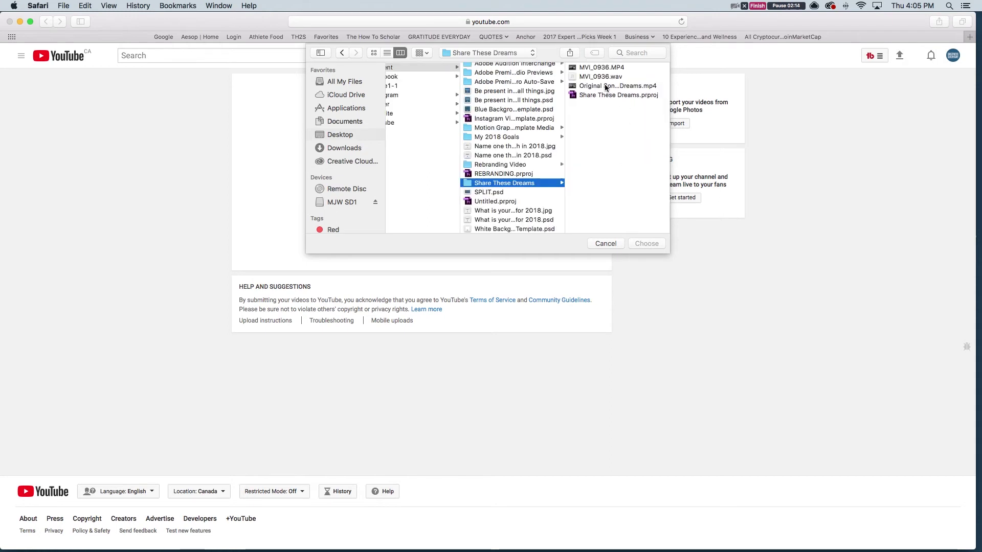
pyautogui.click(604, 86)
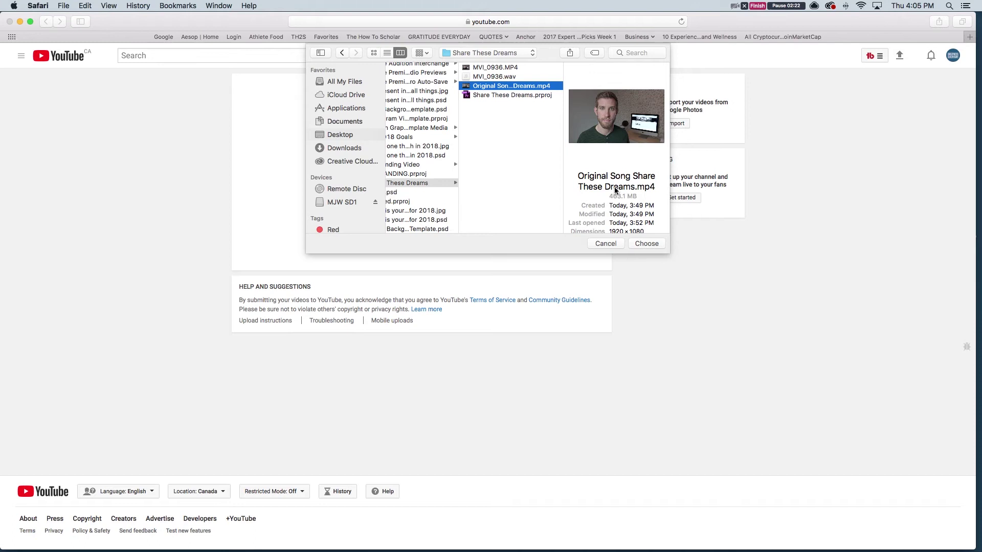
pyautogui.click(648, 243)
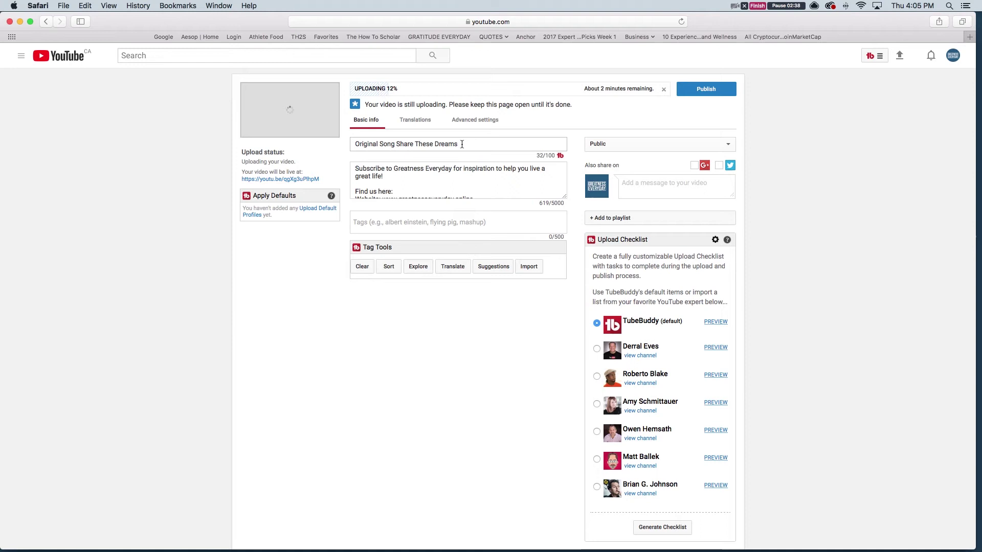
# Replace the video title with 'ORIGINAL SONG: SHARE THESE DREAMS'
pyautogui.moveTo(462, 143); pyautogui.dragTo(324, 144)
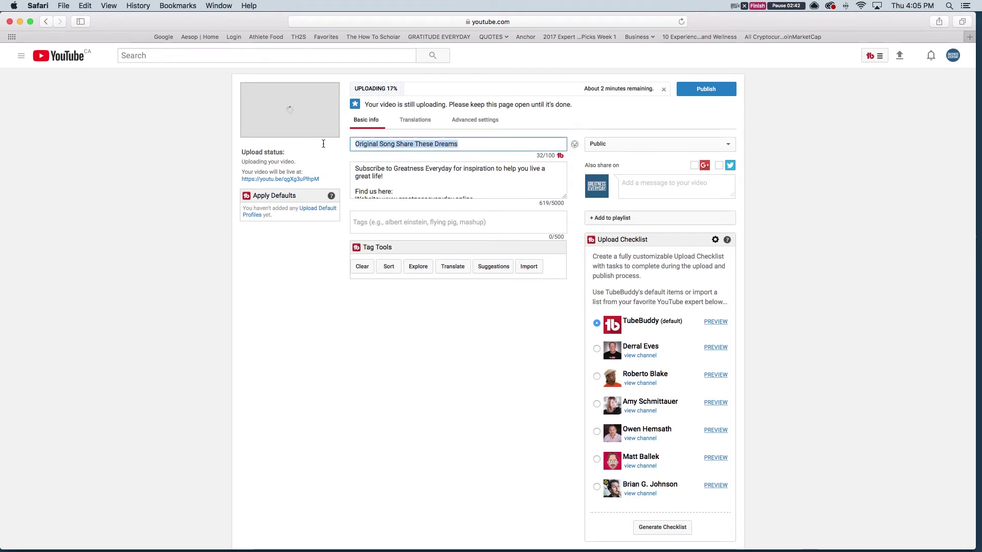
pyautogui.write('ORIGIN')
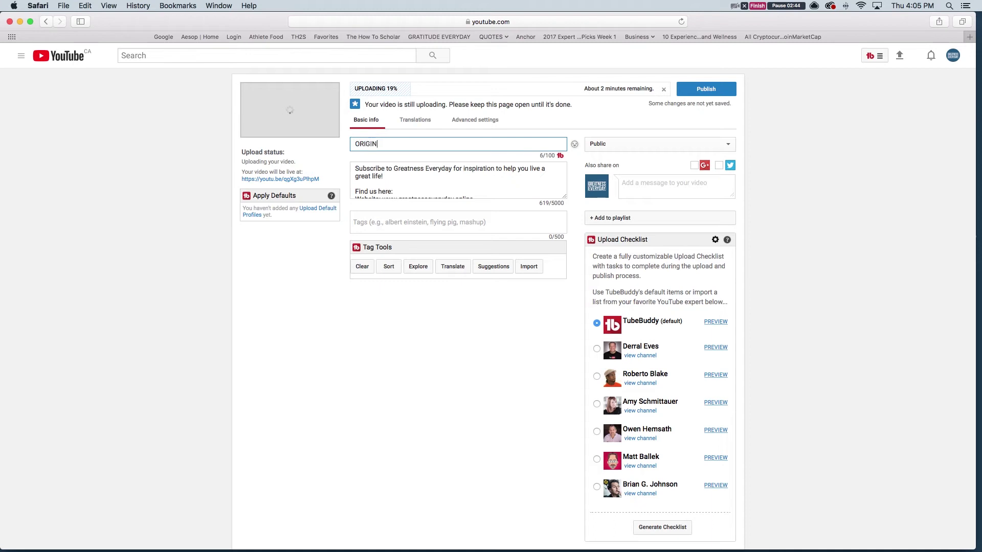
pyautogui.write('AL SONG SHARE')
pyautogui.press('BackSpace')
pyautogui.press('BackSpace')
pyautogui.press('BackSpace')
pyautogui.press('BackSpace')
pyautogui.press('BackSpace')
pyautogui.write(': THESE ')
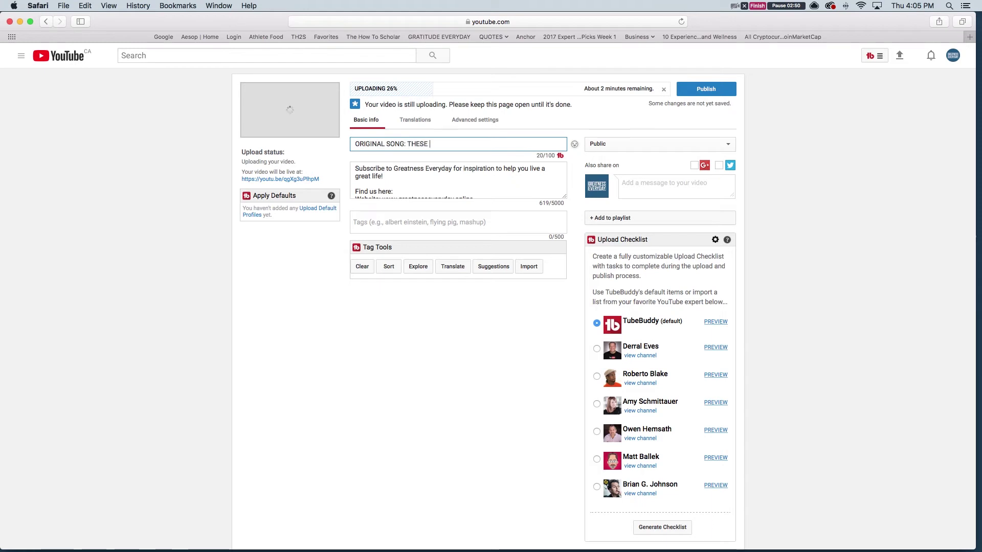
pyautogui.write('T')
pyautogui.press('BackSpace')
pyautogui.press('BackSpace')
pyautogui.press('BackSpace')
pyautogui.press('BackSpace')
pyautogui.press('BackSpace')
pyautogui.press('BackSpace')
pyautogui.write('SHARE THESE DREAMS')
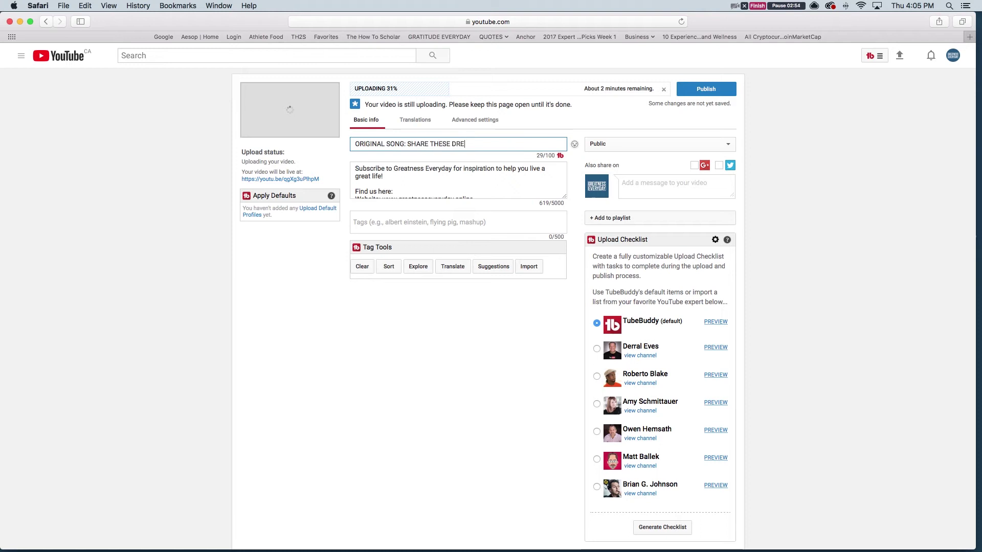
pyautogui.click(353, 168)
pyautogui.click(483, 144)
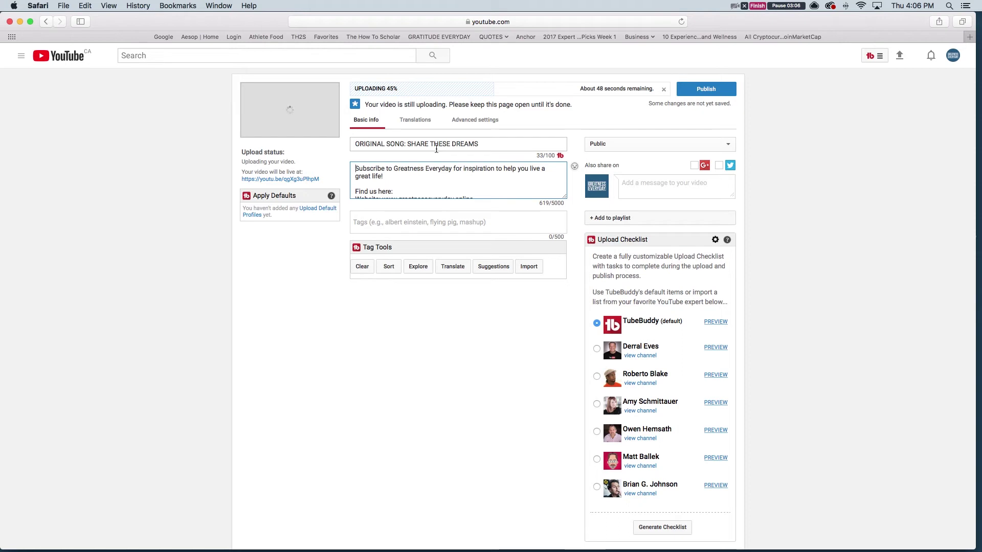
# Scroll through the 619-character Greatness Everyday description to review it
pyautogui.scroll(-5, 356, 169)
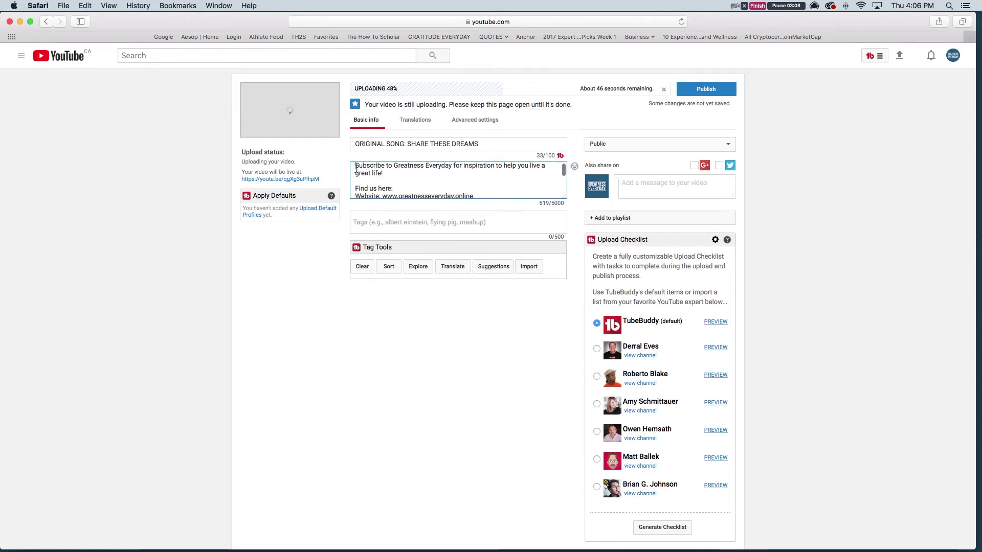
pyautogui.scroll(-3, 356, 169)
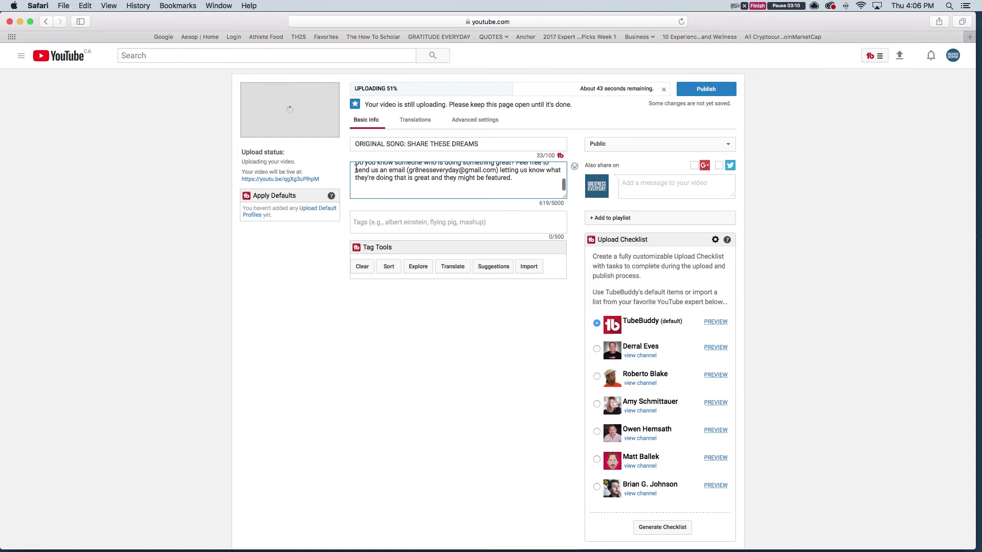
pyautogui.scroll(10, 357, 169)
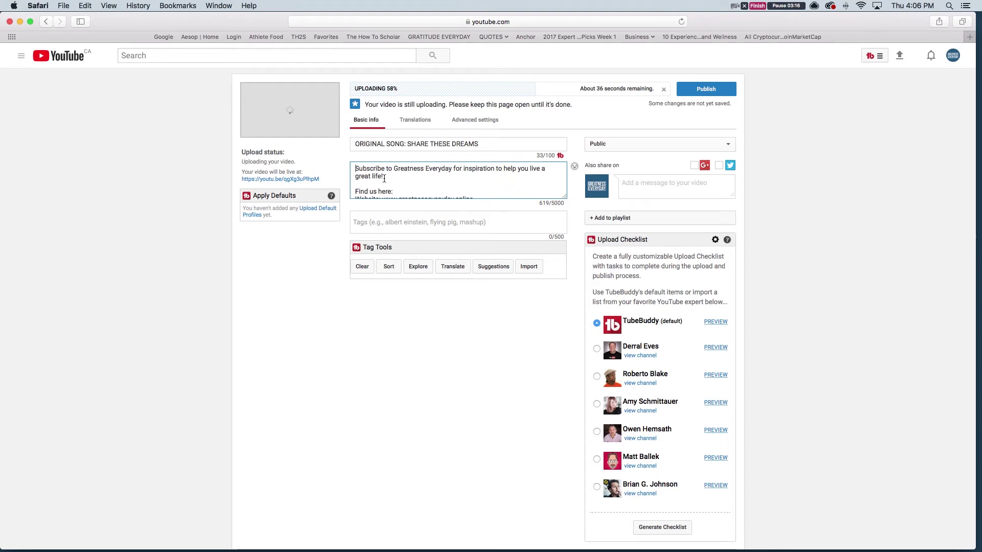
pyautogui.scroll(-3, 381, 178)
pyautogui.scroll(-1, 384, 179)
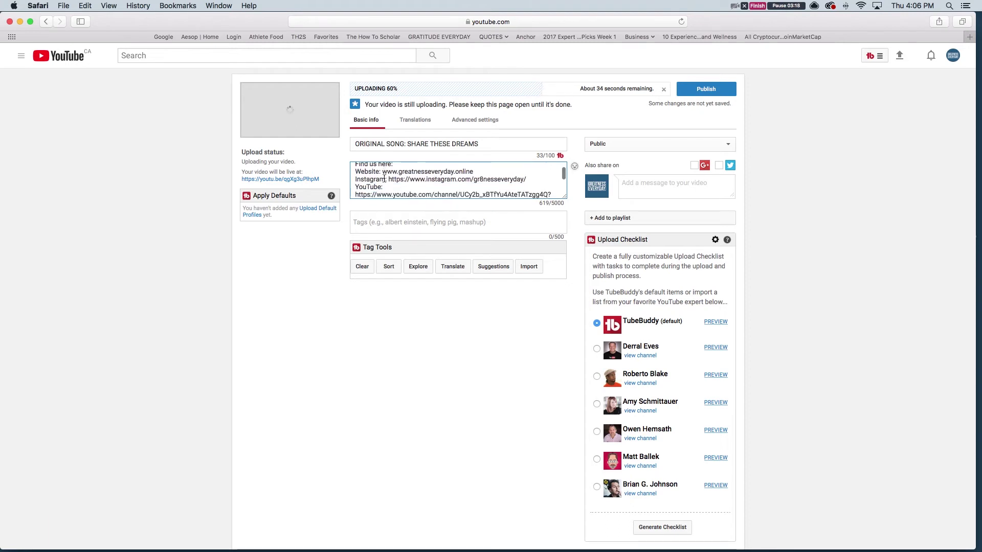
pyautogui.scroll(1, 384, 179)
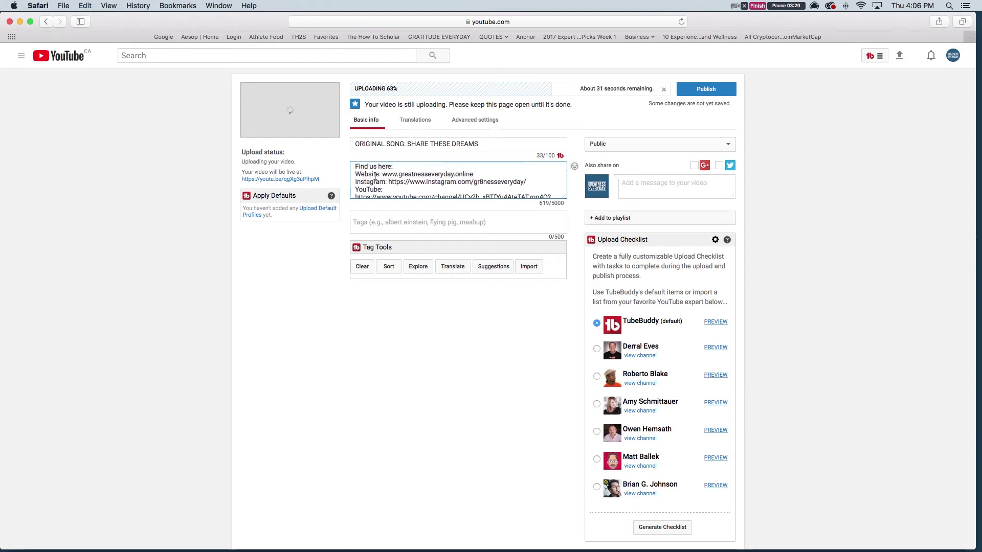
pyautogui.scroll(-3, 376, 177)
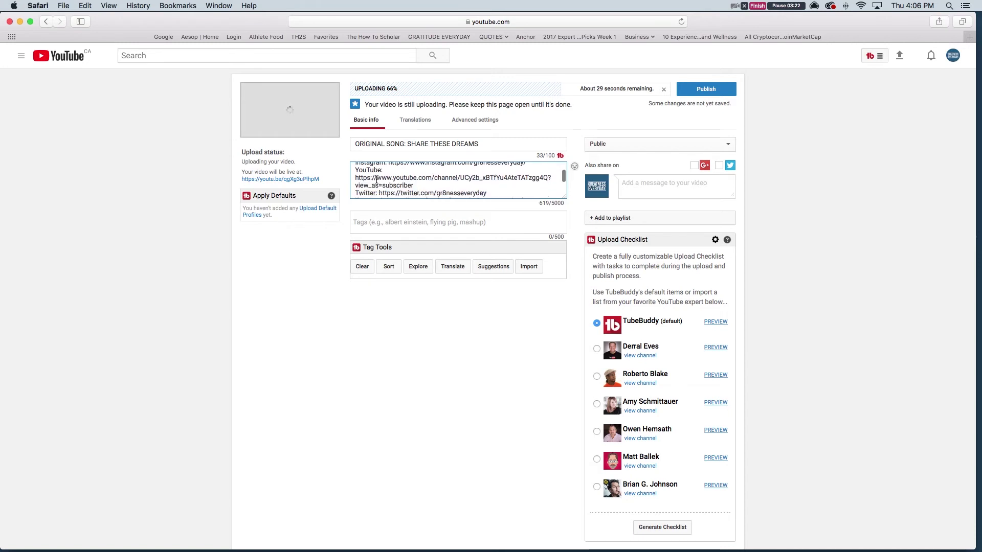
pyautogui.scroll(-4, 376, 179)
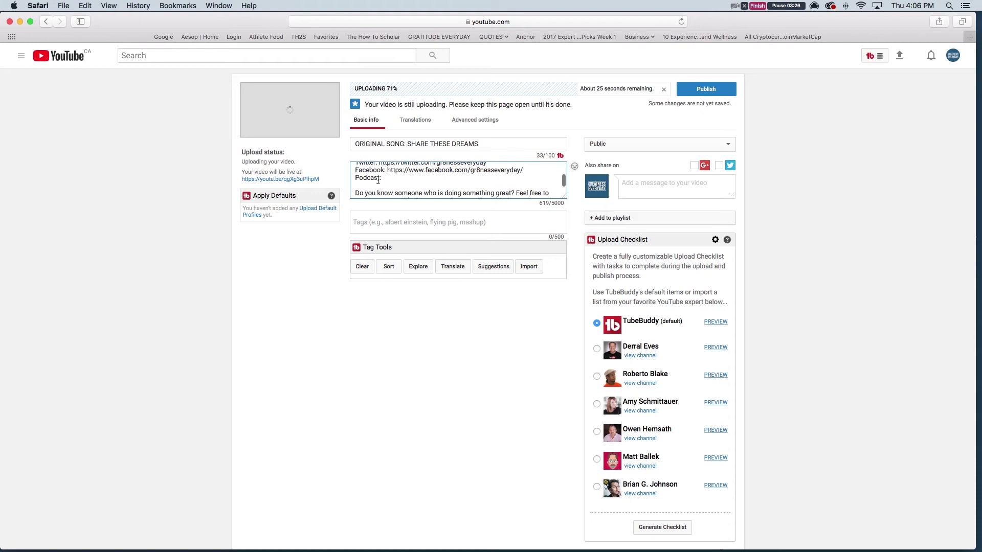
pyautogui.scroll(-2, 378, 180)
pyautogui.scroll(-2, 378, 180)
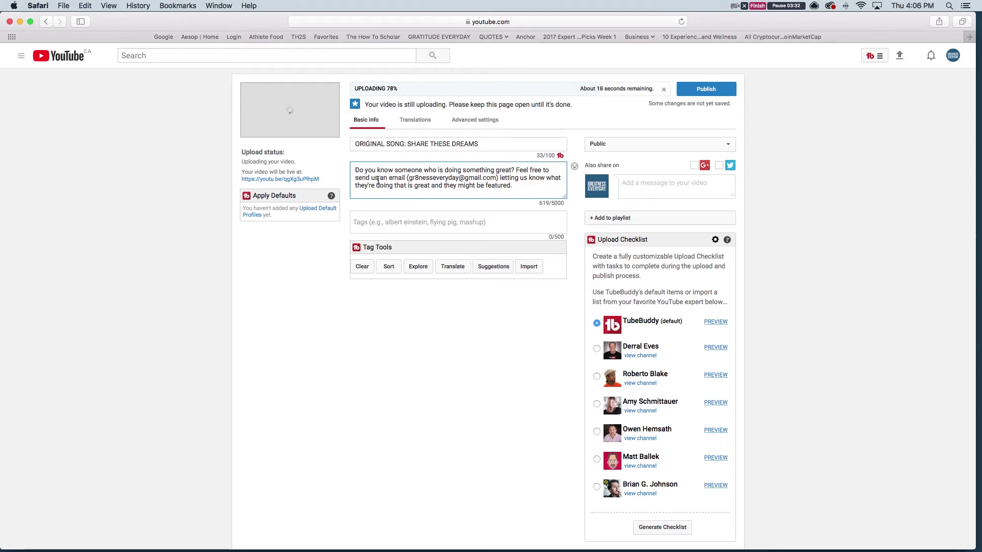
pyautogui.scroll(3, 378, 180)
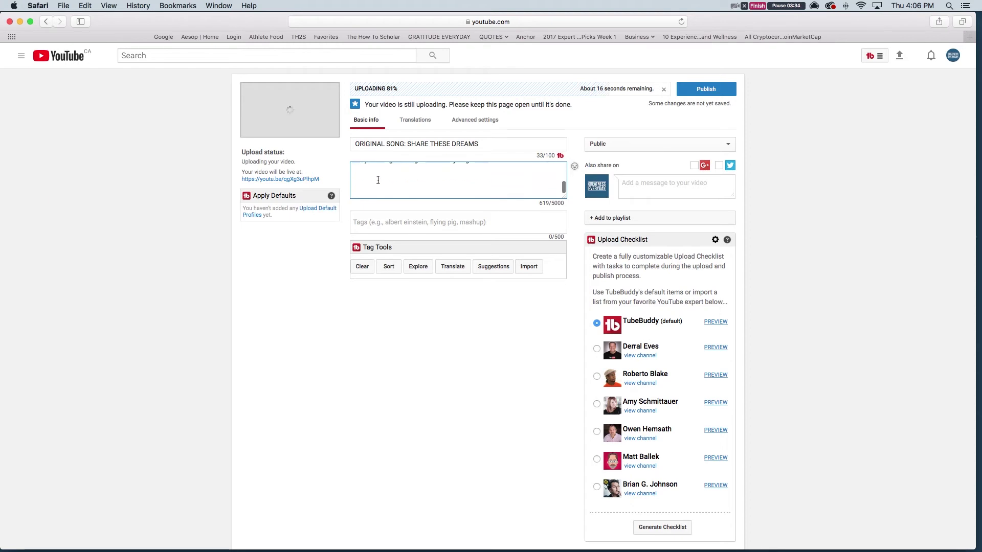
pyautogui.scroll(-3, 378, 180)
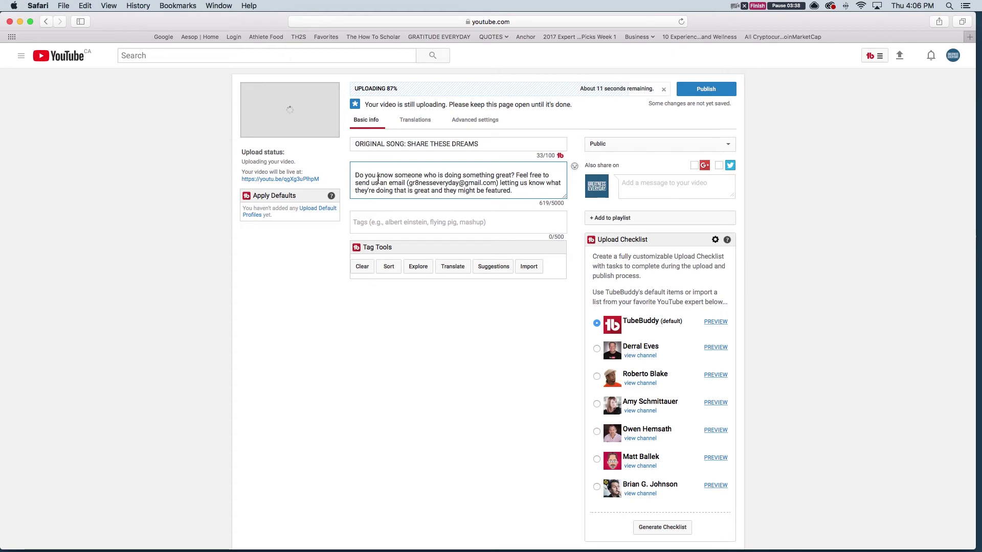
pyautogui.scroll(10, 377, 180)
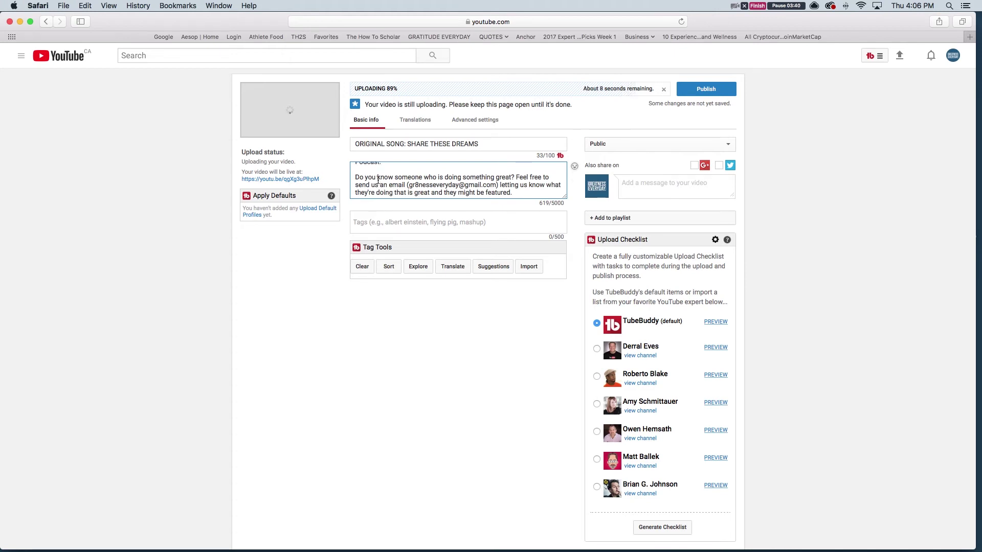
# Start the description with 'ORIGINAL SONG: SHARE THESE DREAMS -' above the existing text
pyautogui.click(356, 168)
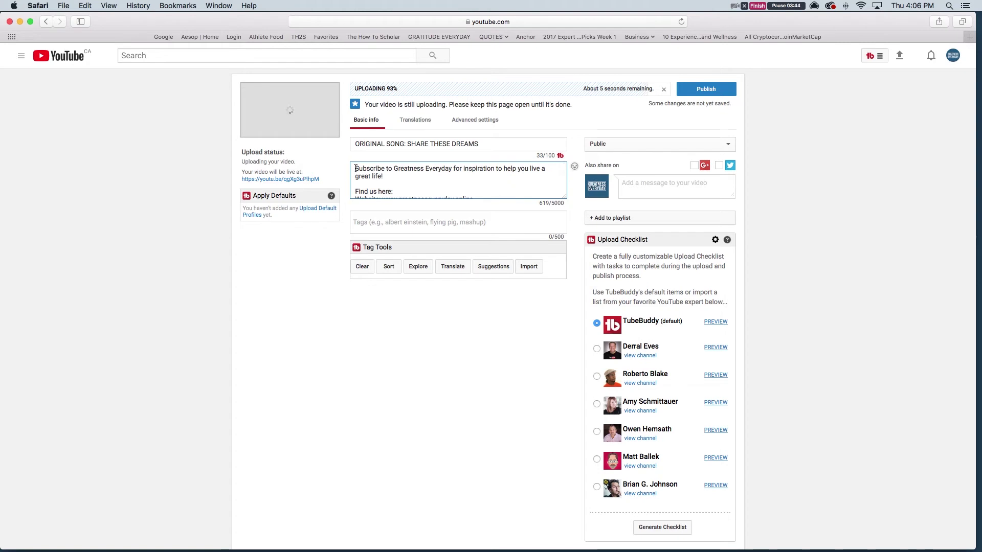
pyautogui.write('ORIGINAL SON')
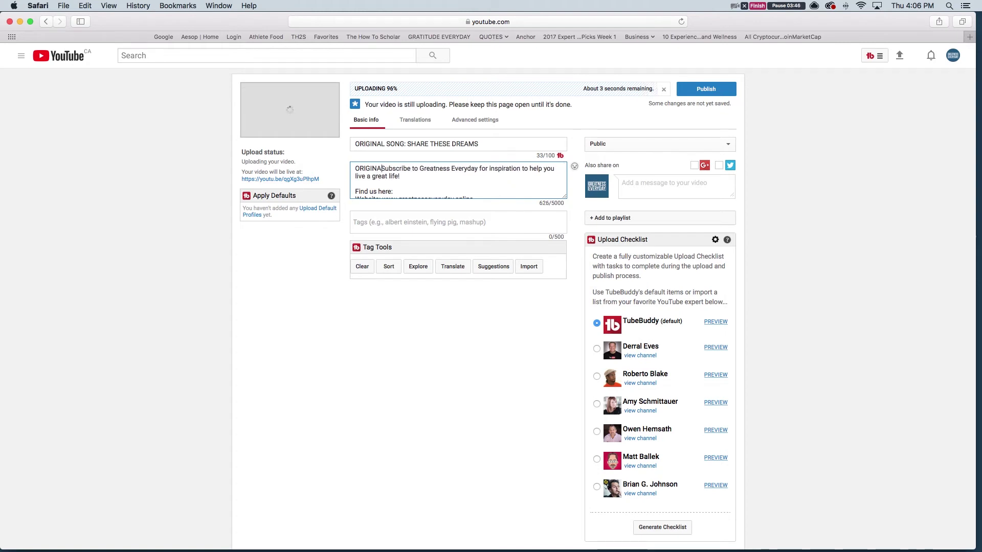
pyautogui.write('G: SHARE')
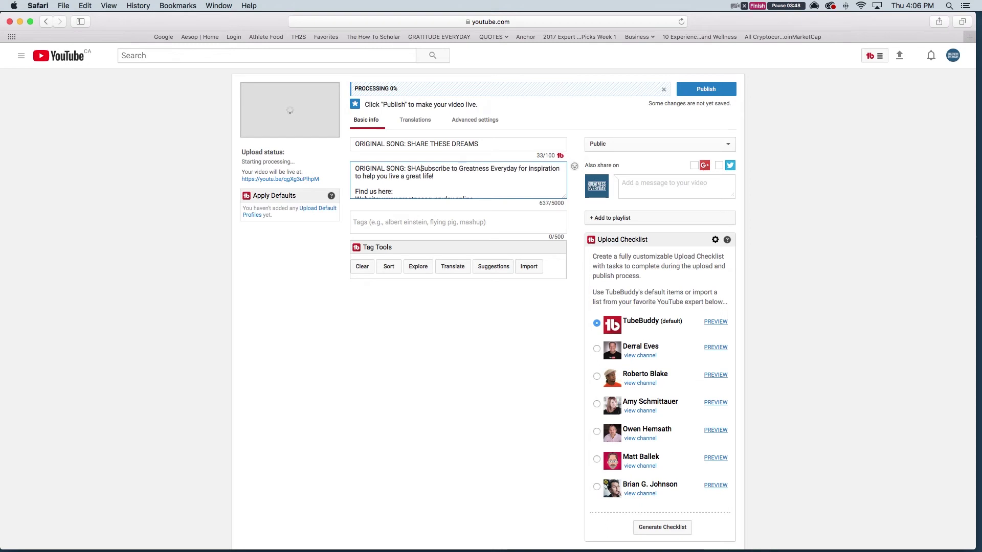
pyautogui.write(' THESE DREAMS')
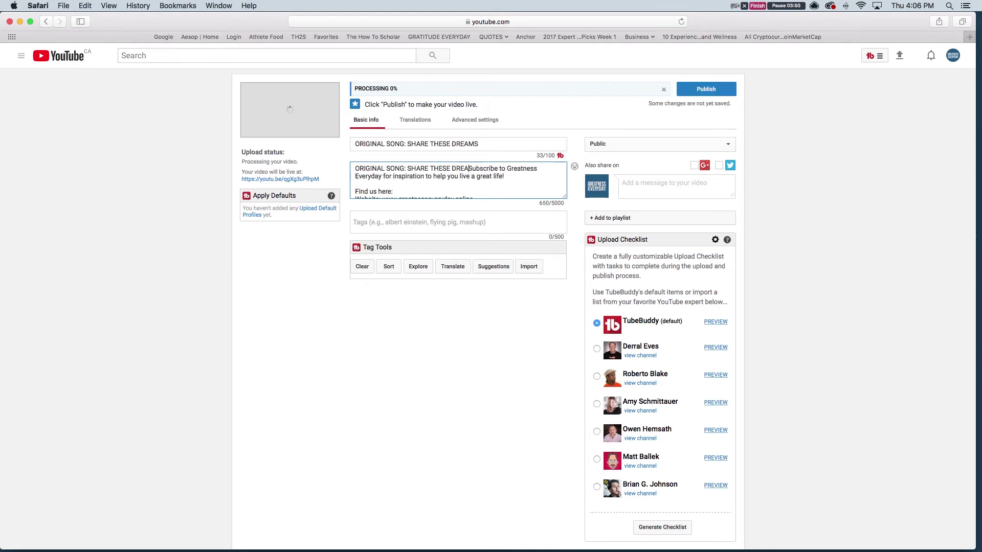
pyautogui.write(' -')
pyautogui.press('Return')
pyautogui.press('Return')
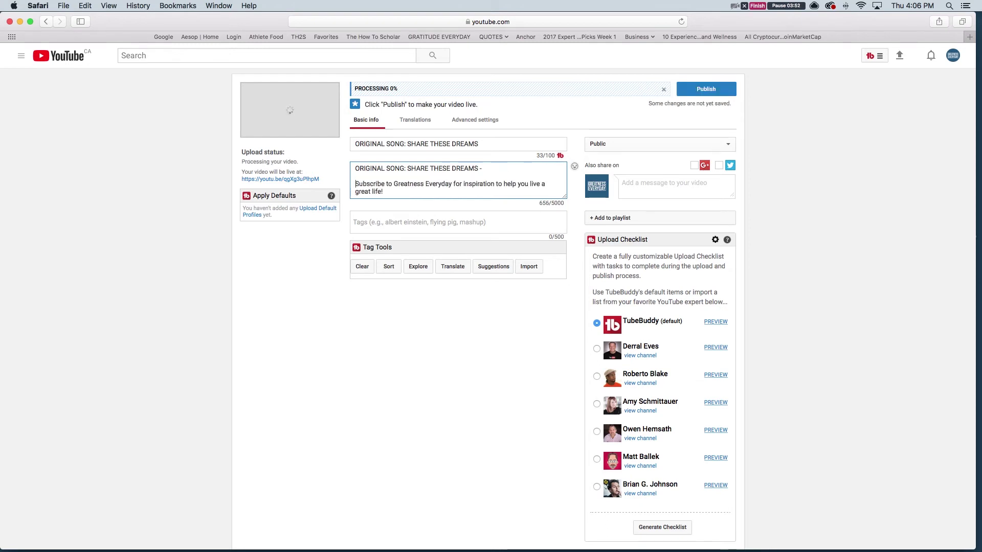
pyautogui.click(483, 168)
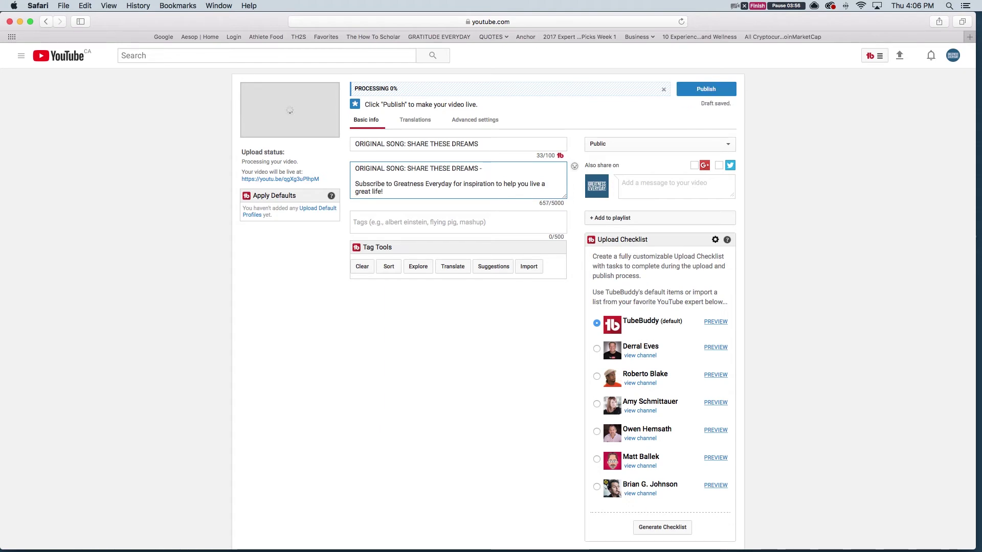
# Write the intro about a friend's original song "Share These Dreams" and invite comments below
pyautogui.write('My fi')
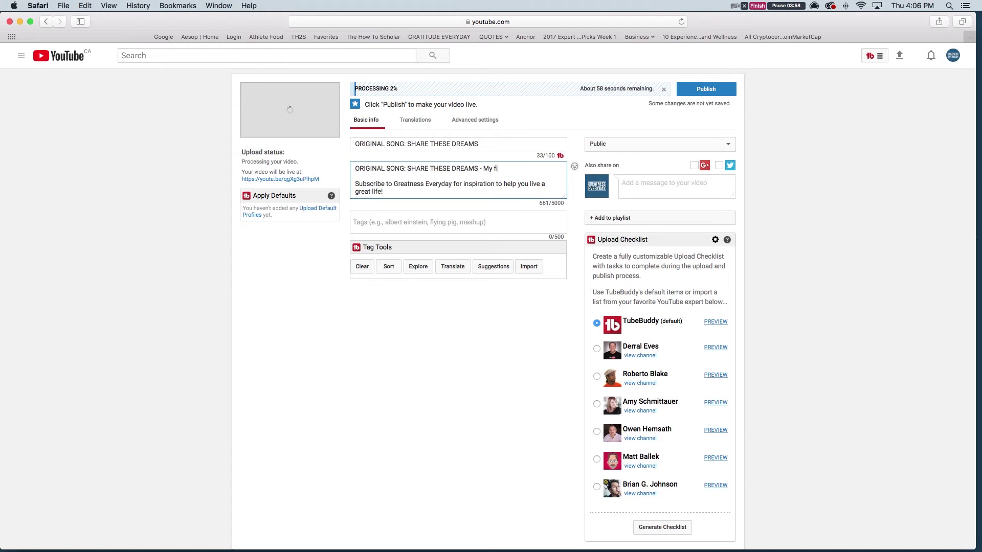
pyautogui.write('rnd Craig Gor')
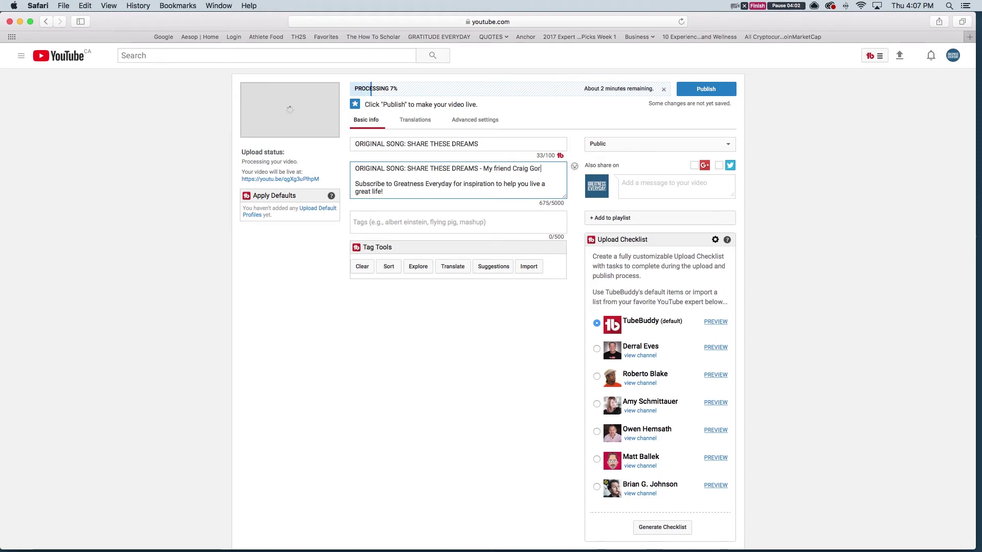
pyautogui.write('don')
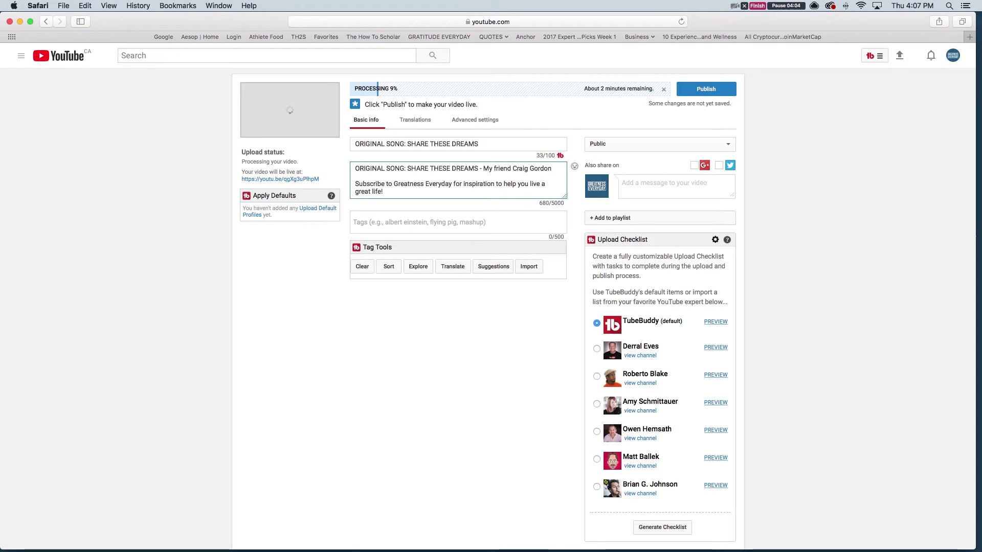
pyautogui.write(' stopped by a')
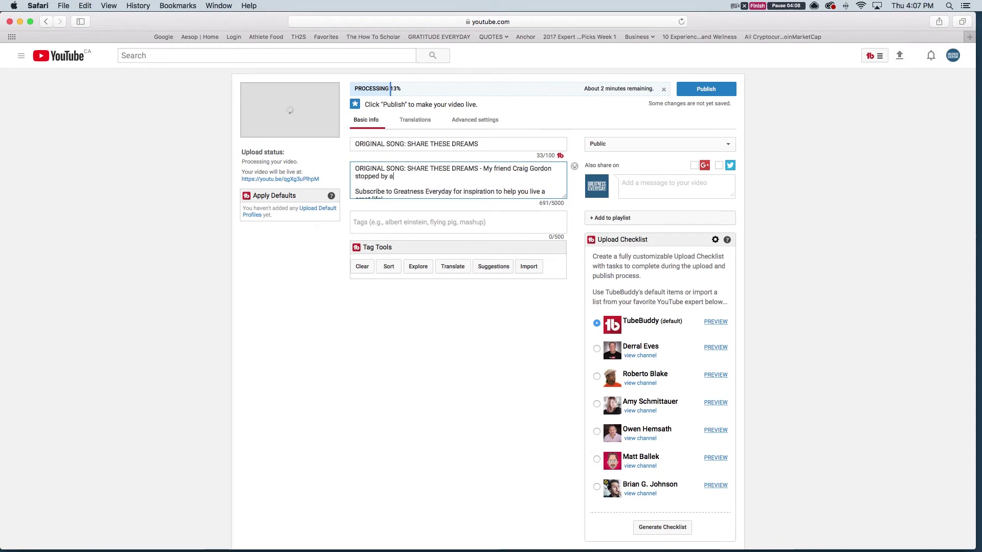
pyautogui.write('nd wanted')
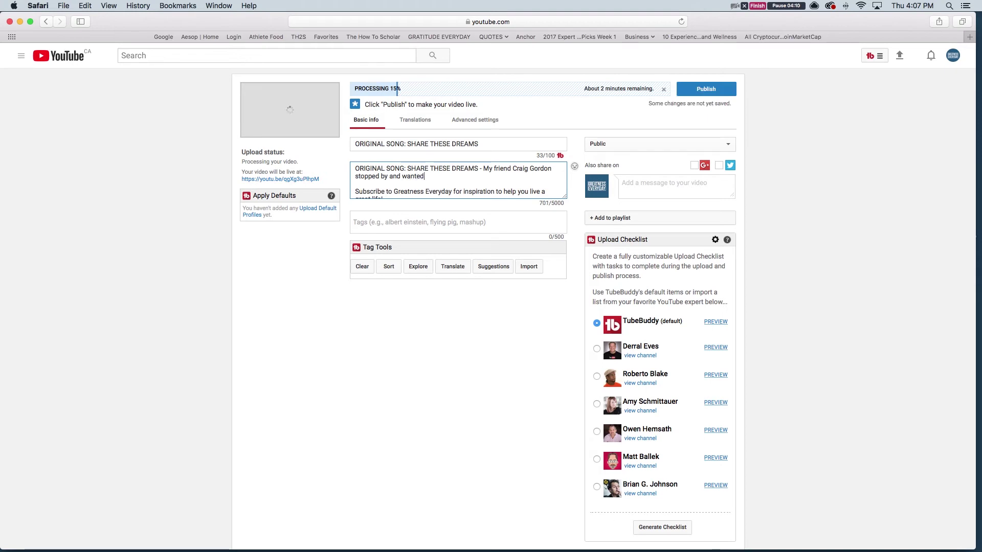
pyautogui.write(' to record an original')
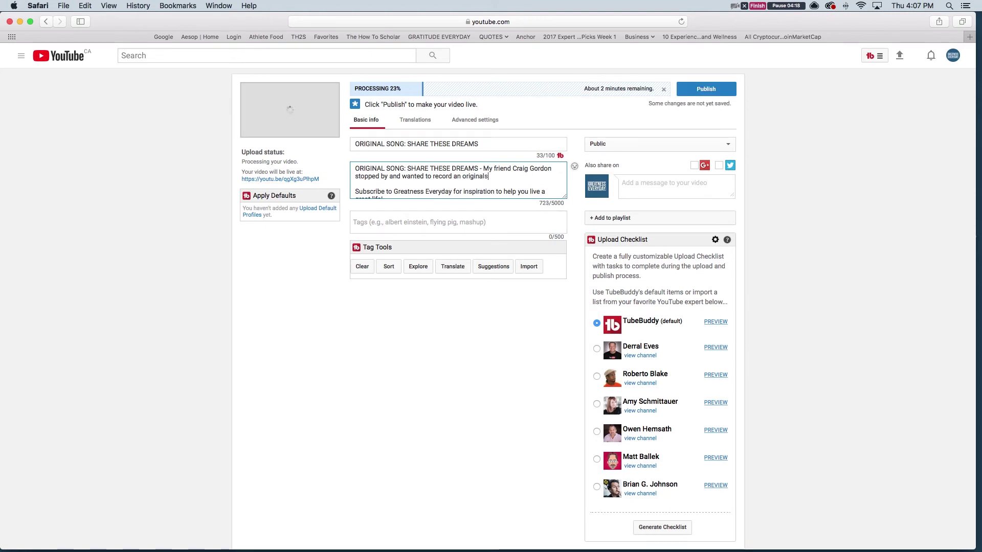
pyautogui.click(486, 176)
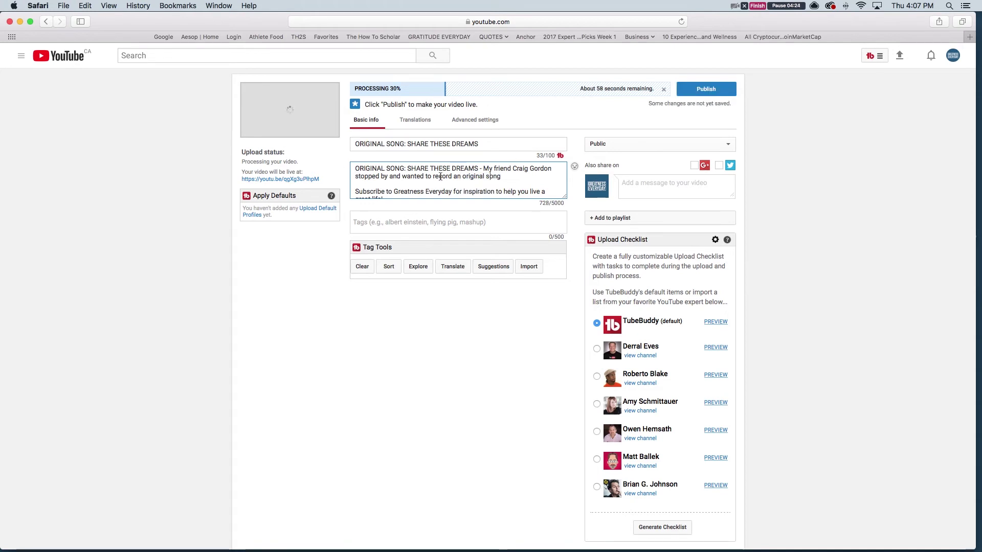
pyautogui.click(509, 178)
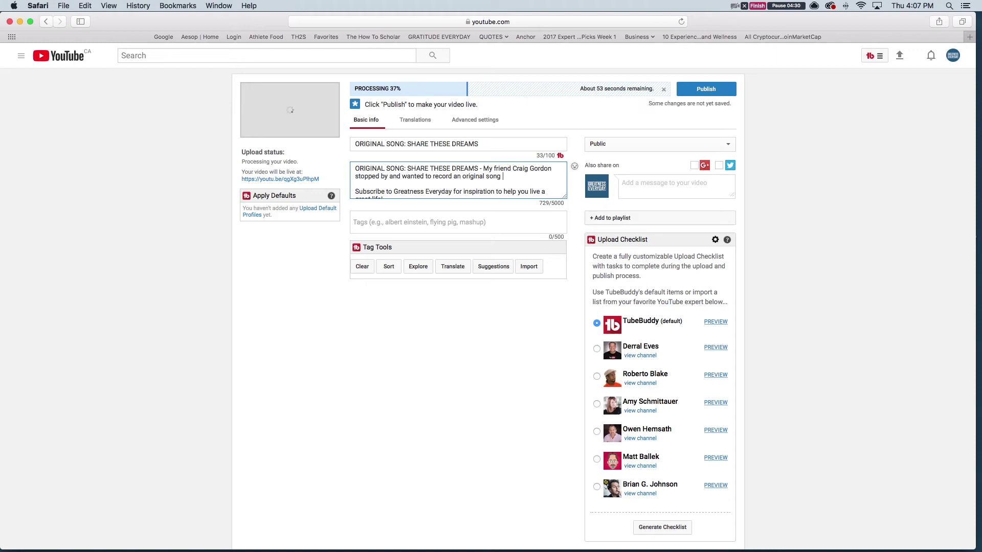
pyautogui.write('that he wrote over')
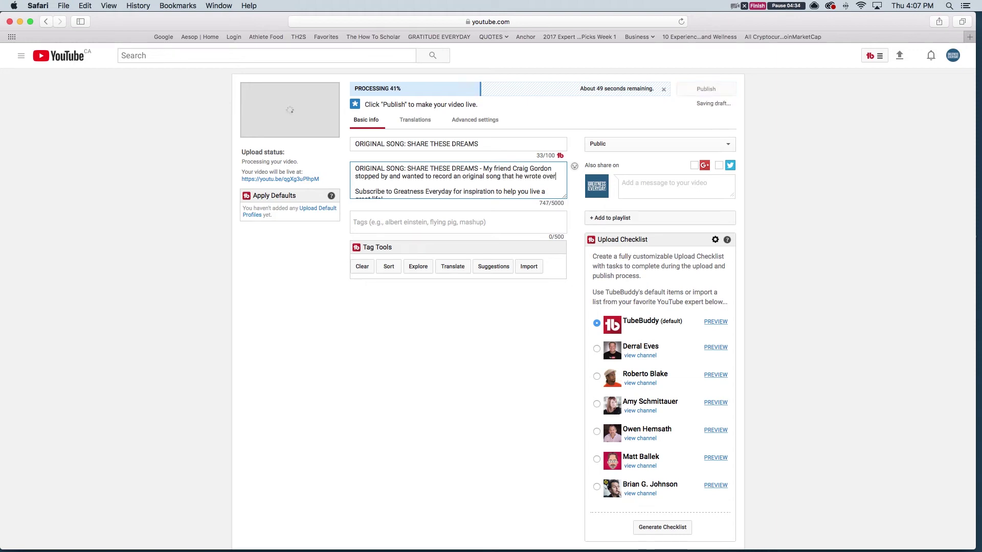
pyautogui.write(' a year')
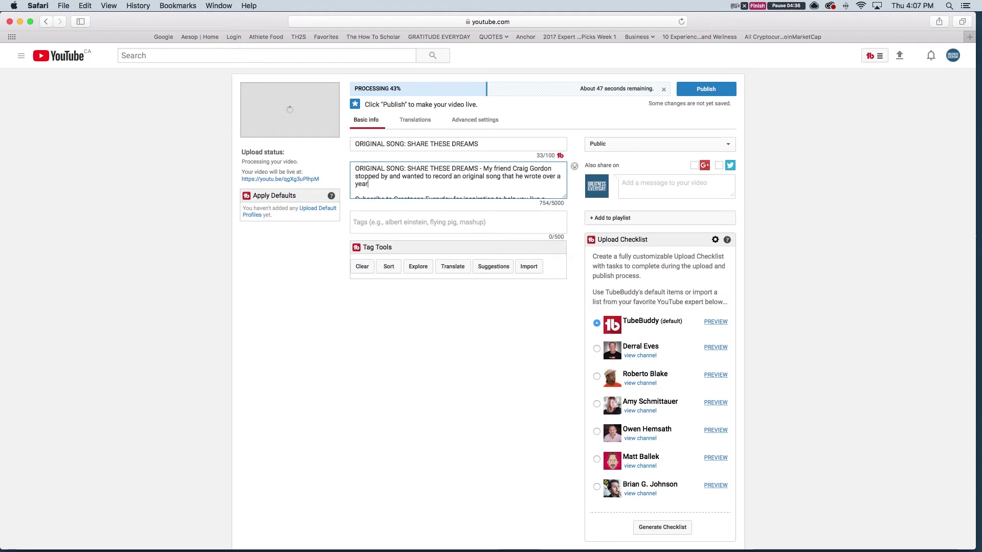
pyautogui.write(' ago')
pyautogui.hotkey('alt', 'BackSpace')
pyautogui.hotkey('alt', 'BackSpace')
pyautogui.hotkey('alt', 'BackSpace')
pyautogui.hotkey('alt', 'BackSpace')
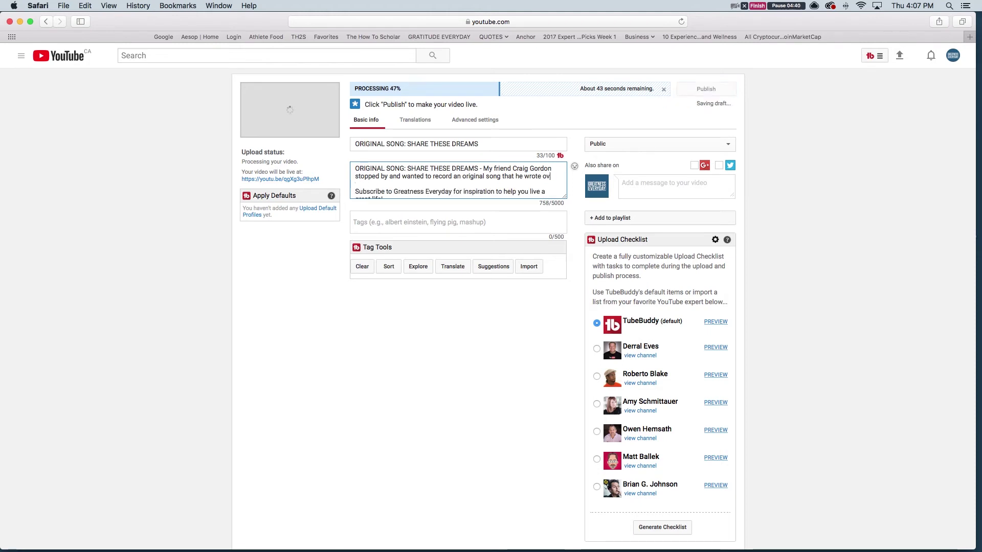
pyautogui.write('called')
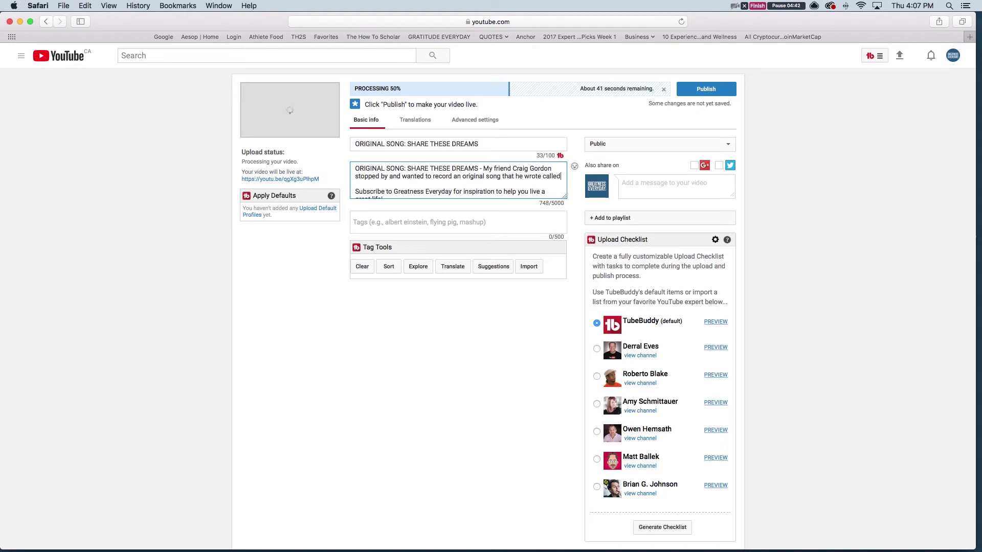
pyautogui.write(' "Share ')
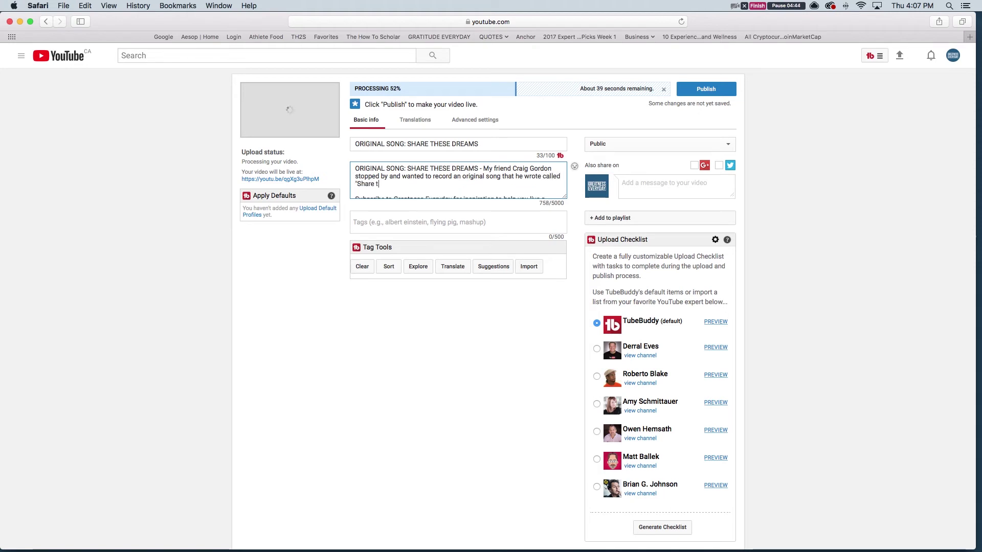
pyautogui.write('These Dreams".')
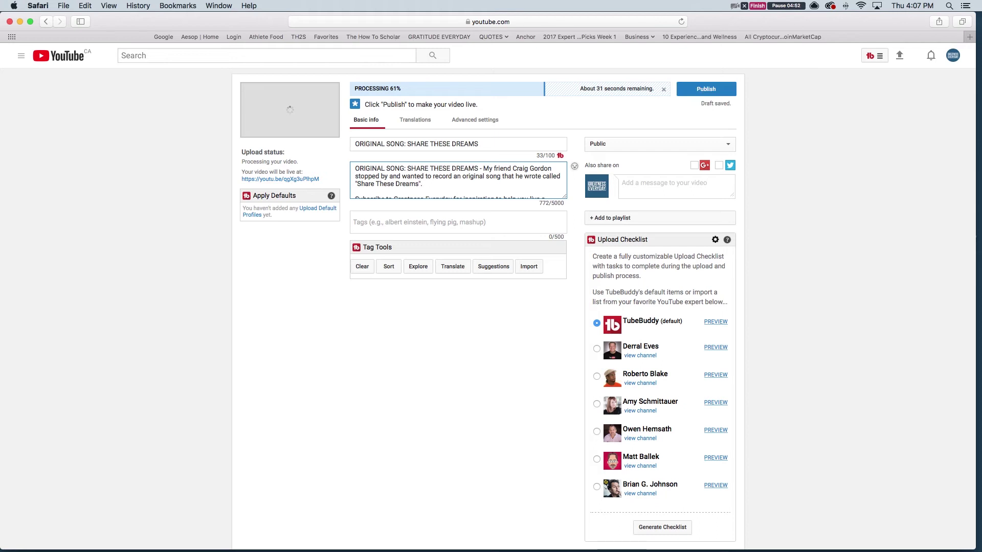
pyautogui.write('Feel free to let us kno')
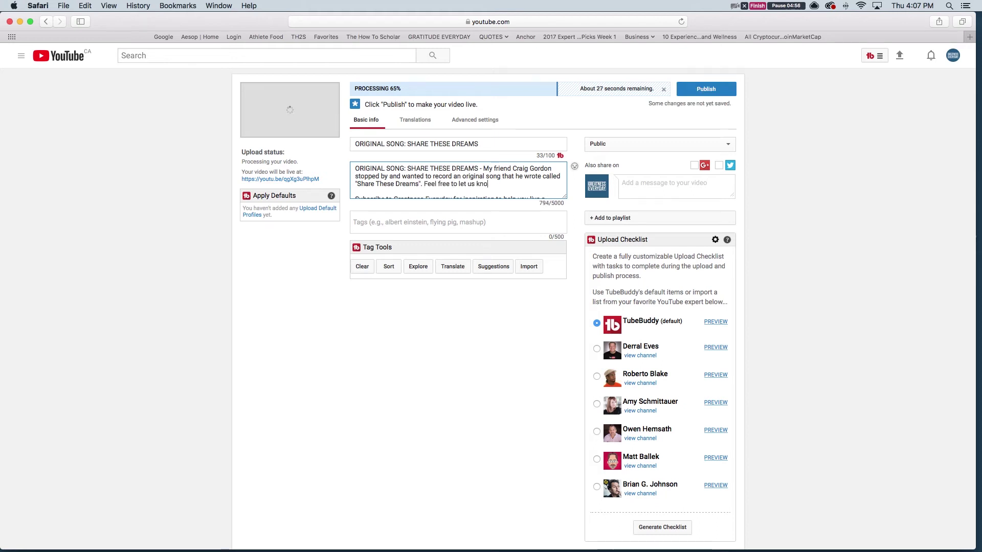
pyautogui.write('w what you t')
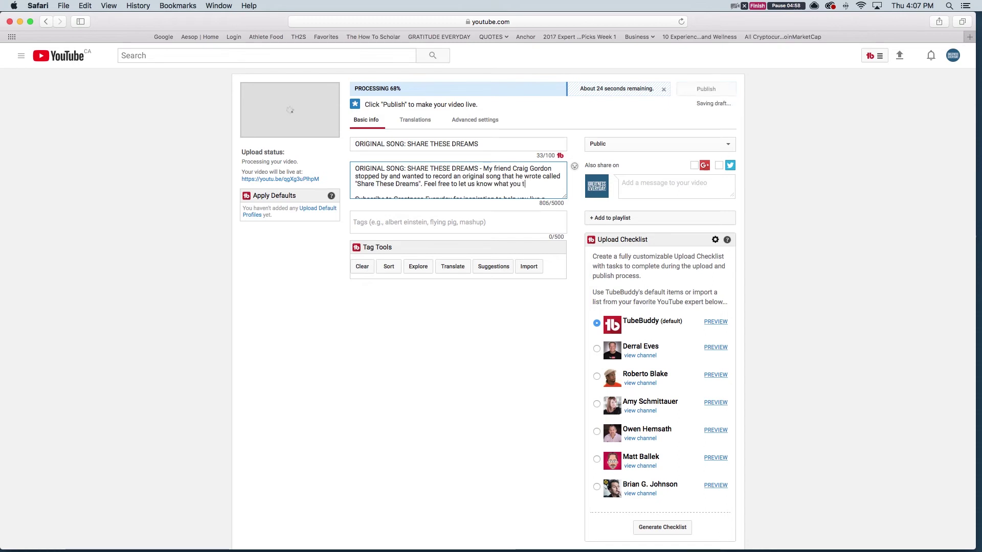
pyautogui.write('hought of ')
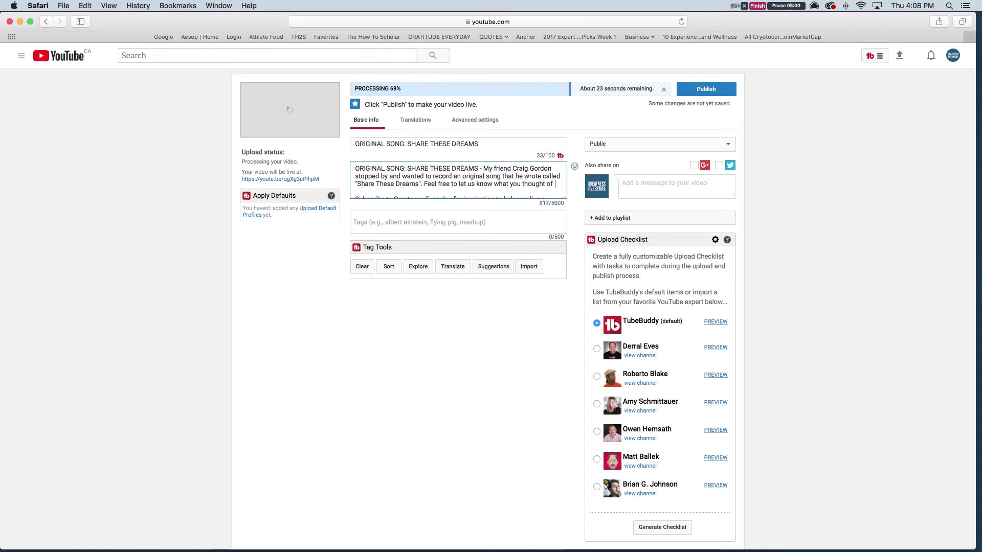
pyautogui.write('this ')
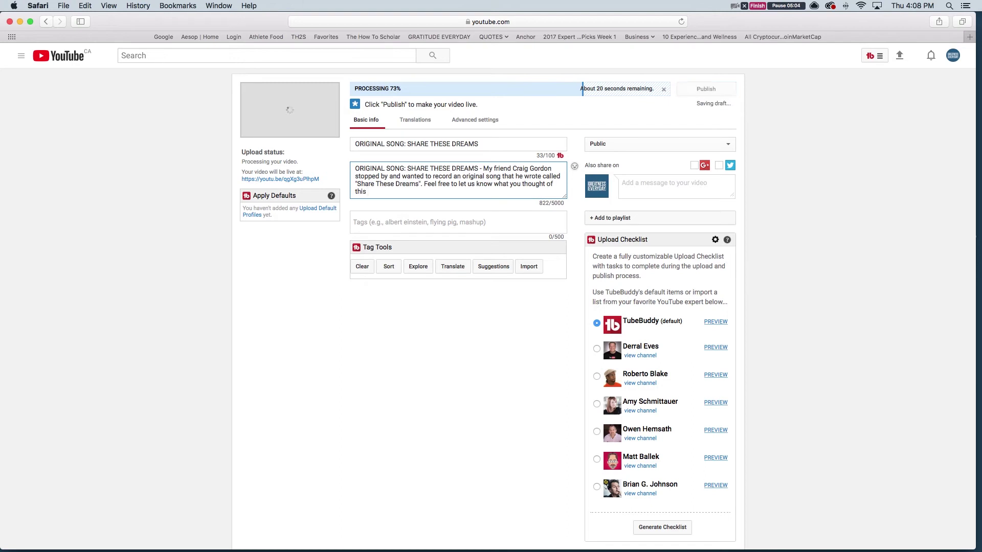
pyautogui.write('video in the')
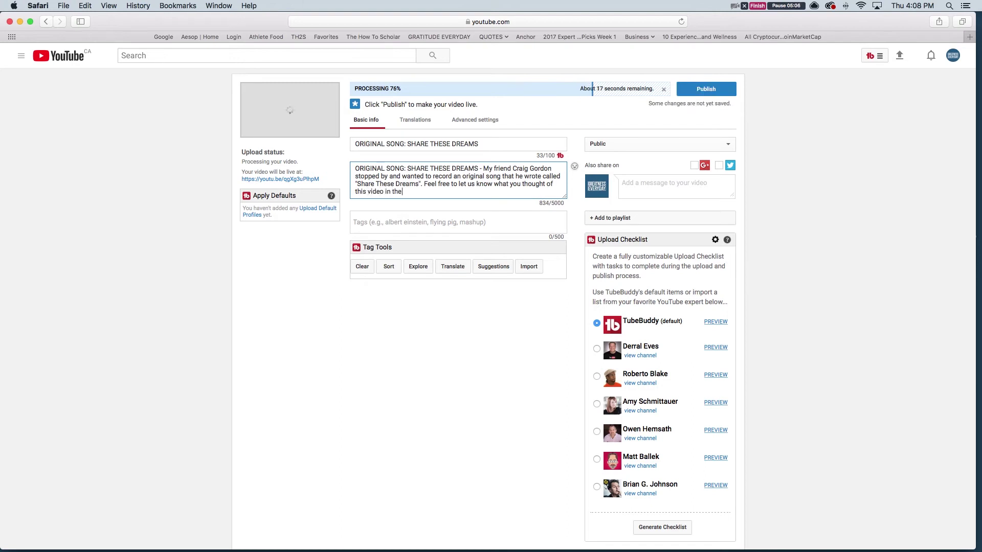
pyautogui.write(' comments below and we l')
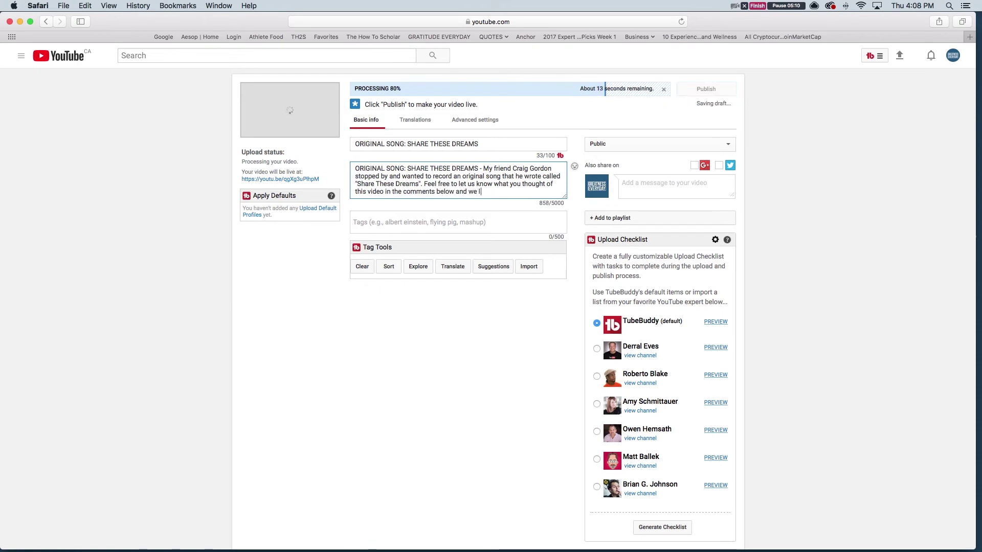
pyautogui.write('ook forward t')
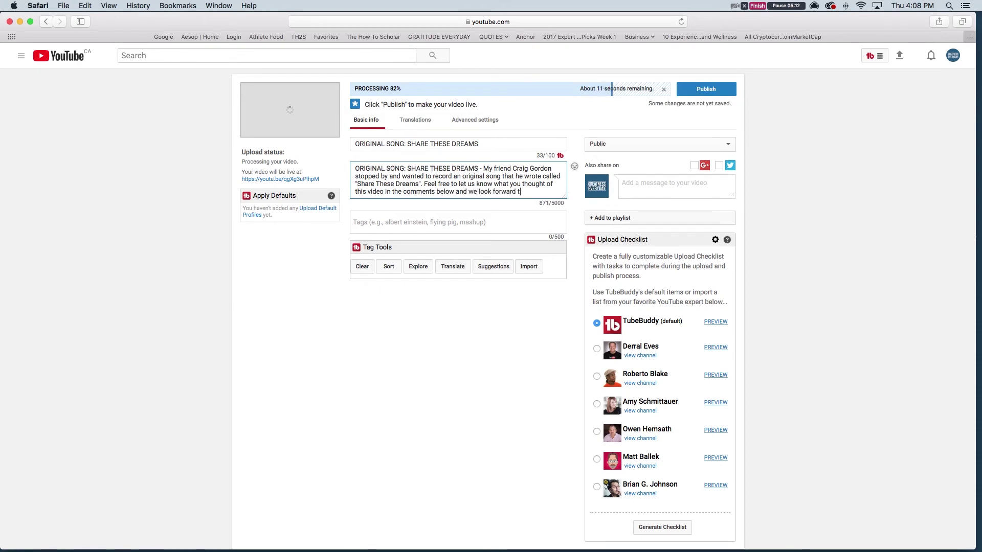
pyautogui.write('o seeing ')
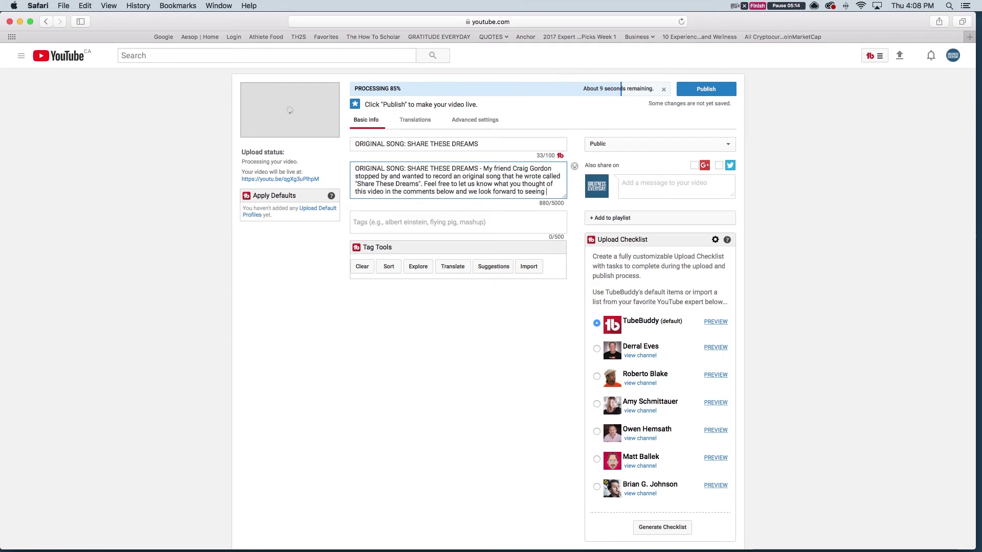
pyautogui.write('you on an')
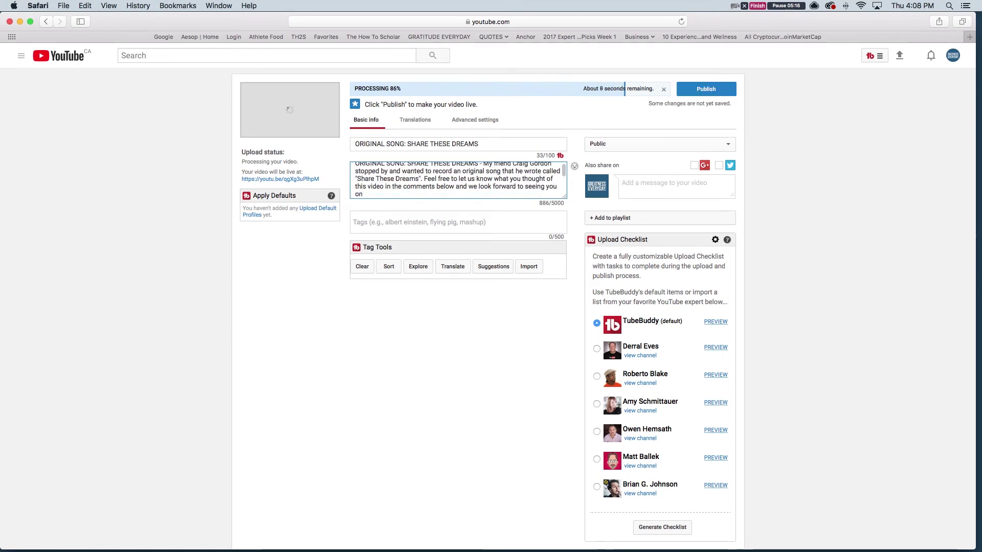
pyautogui.write('other vido')
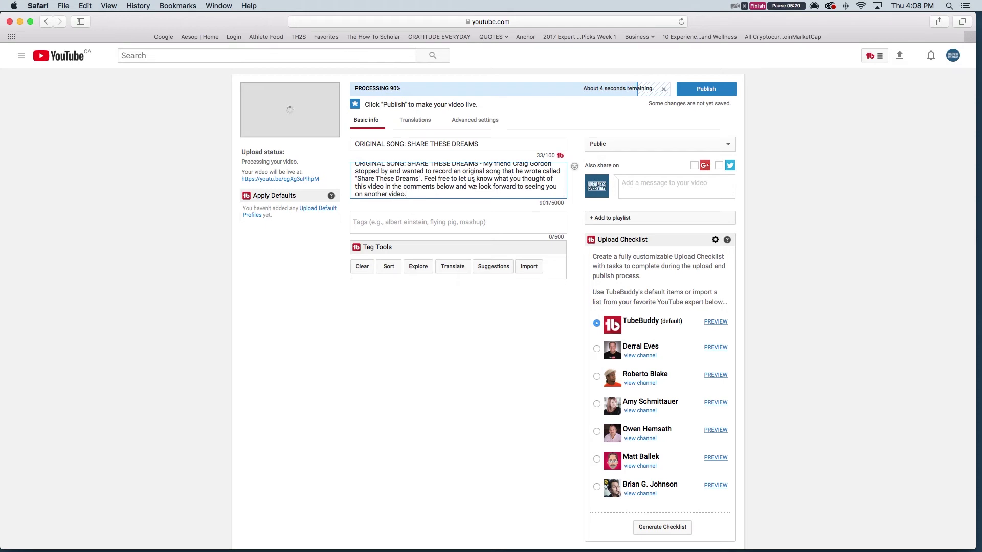
# Add Greatness Everyday and GreatnessEveryday as tags from the description lines
pyautogui.scroll(-10, 474, 185)
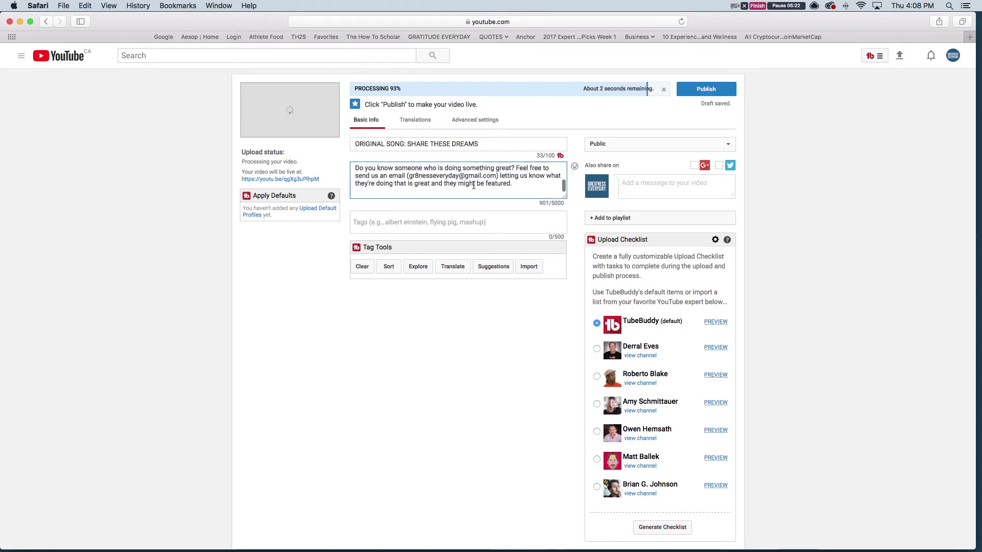
pyautogui.scroll(-5, 474, 186)
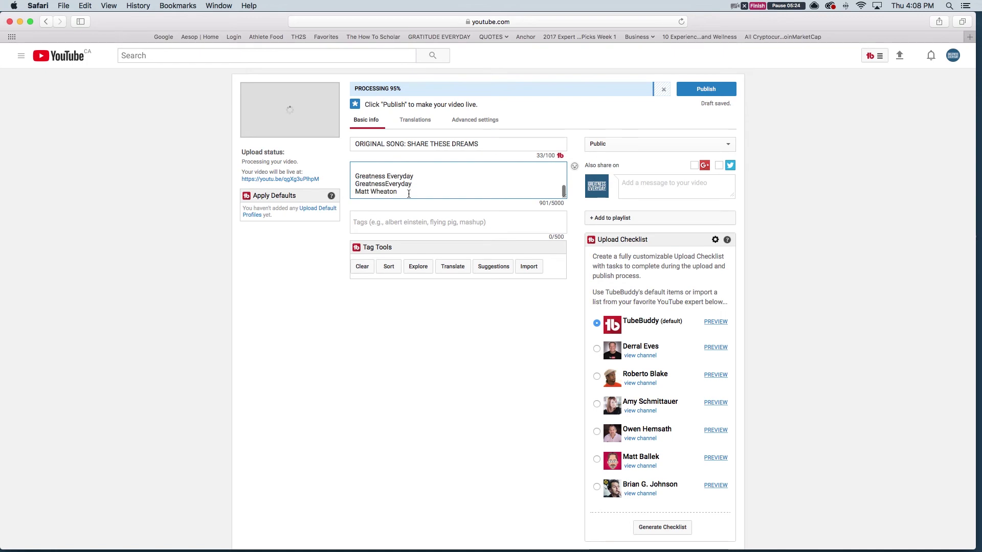
pyautogui.moveTo(415, 176); pyautogui.dragTo(374, 220)
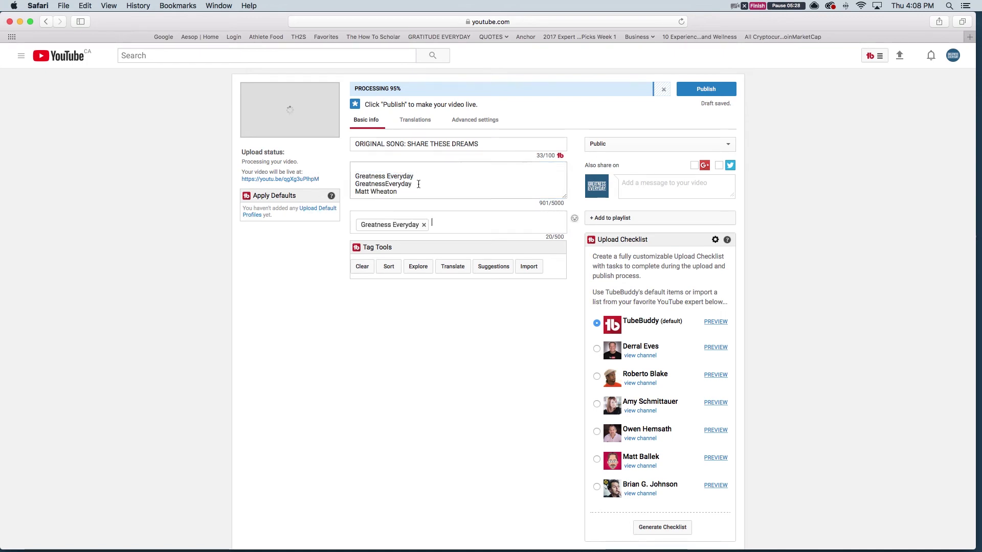
pyautogui.moveTo(418, 184); pyautogui.dragTo(315, 185)
pyautogui.moveTo(383, 184); pyautogui.dragTo(455, 223)
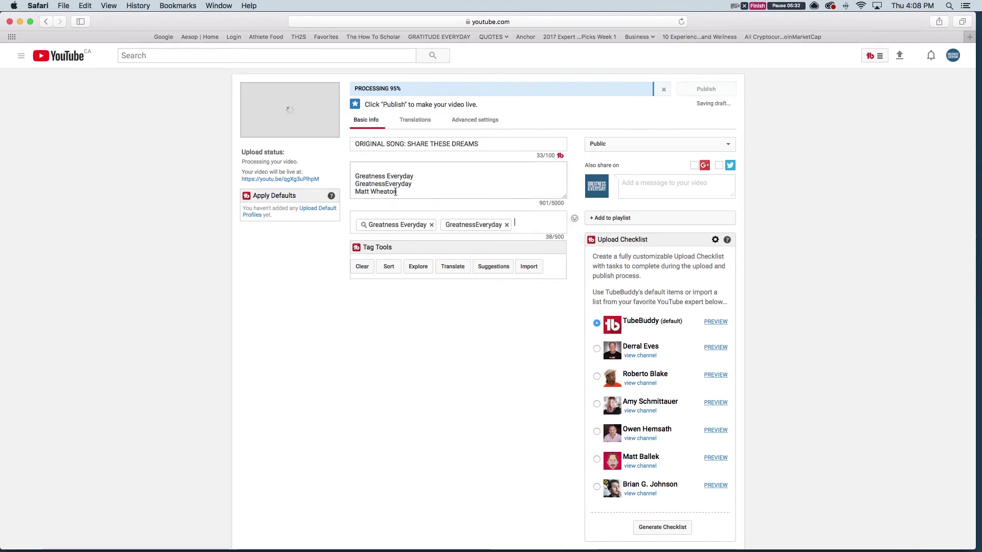
# Add the songwriter's name as a new description line and as a tag
pyautogui.click(405, 191)
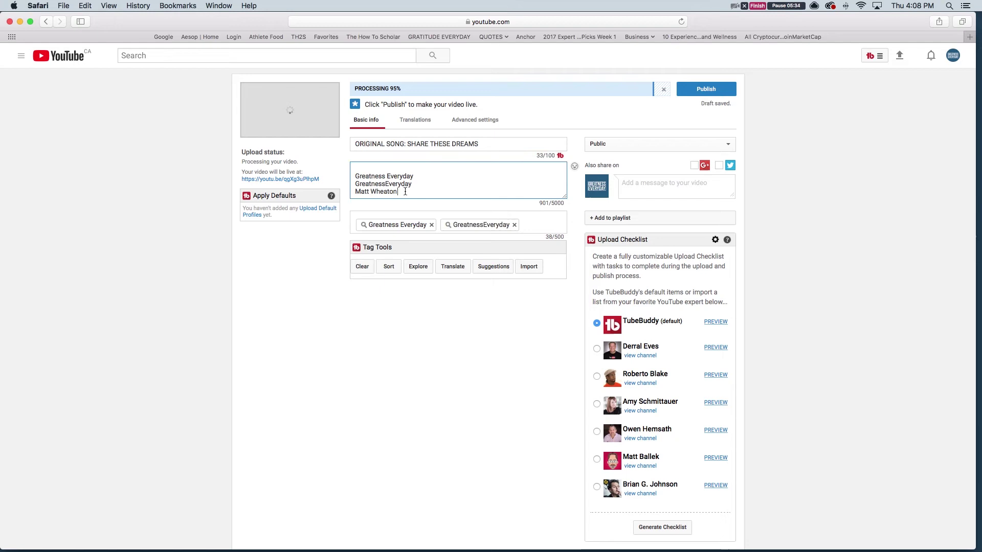
pyautogui.press('Return')
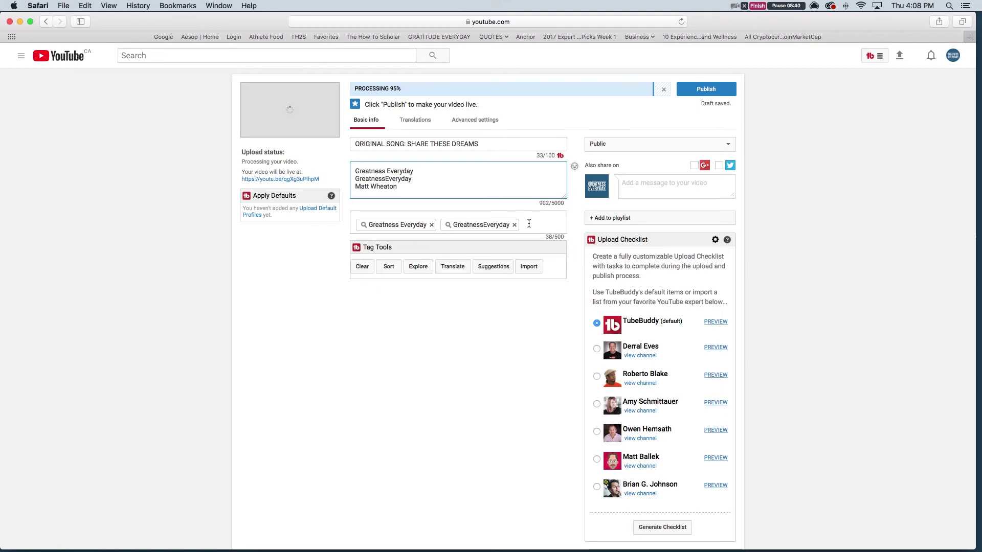
pyautogui.write('Craig G')
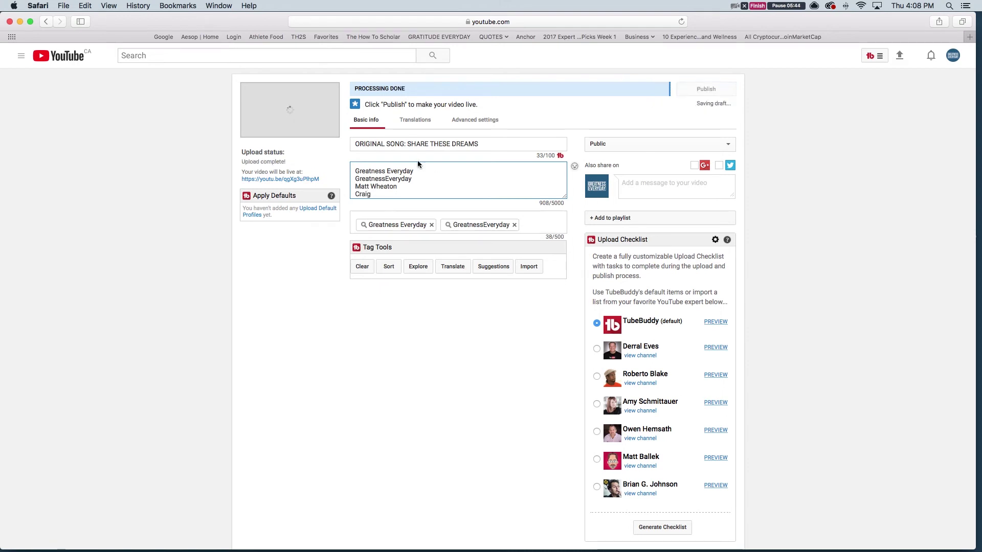
pyautogui.write('ordon')
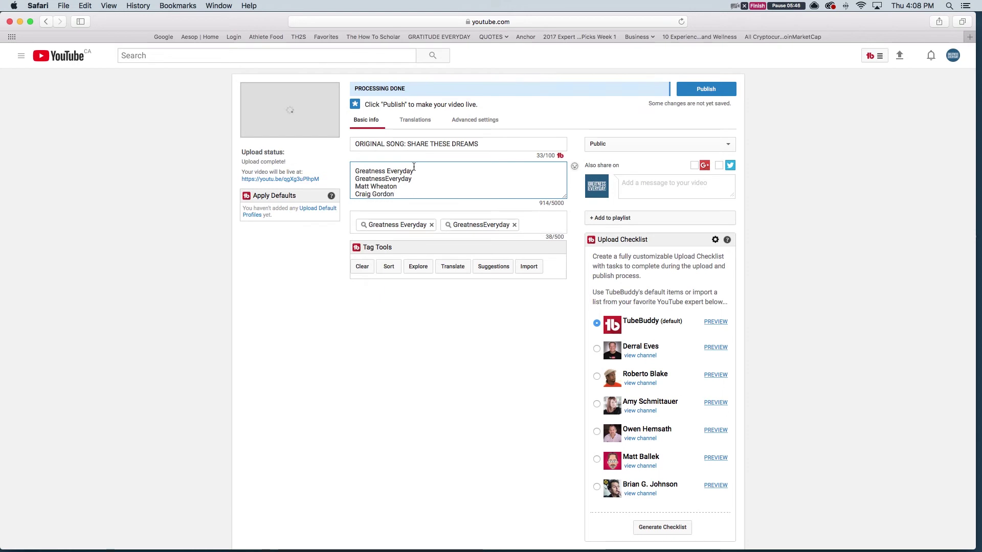
pyautogui.moveTo(397, 195); pyautogui.dragTo(355, 194)
pyautogui.press('super+c')
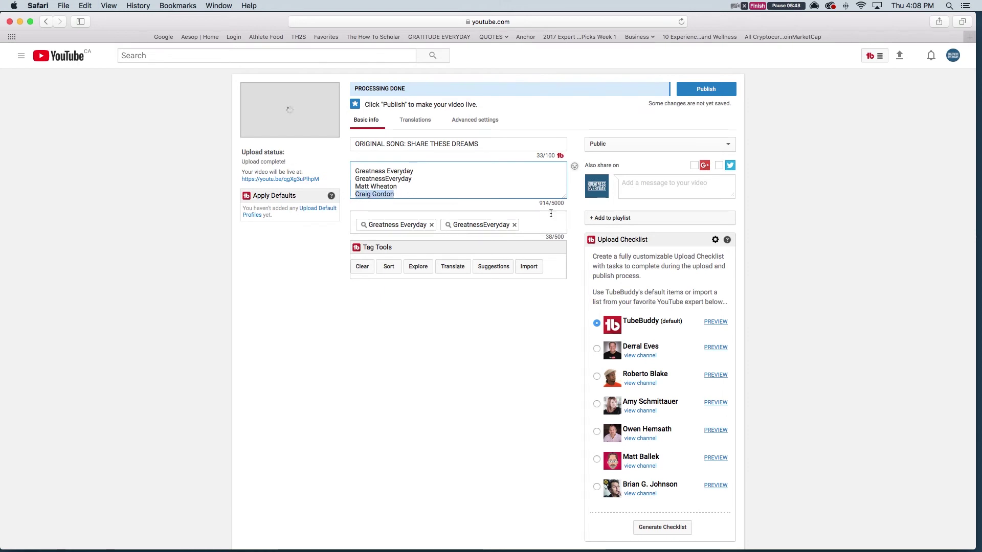
pyautogui.click(539, 223)
pyautogui.press('super+v')
# Add the song title as a description line and as a tag
pyautogui.click(423, 190)
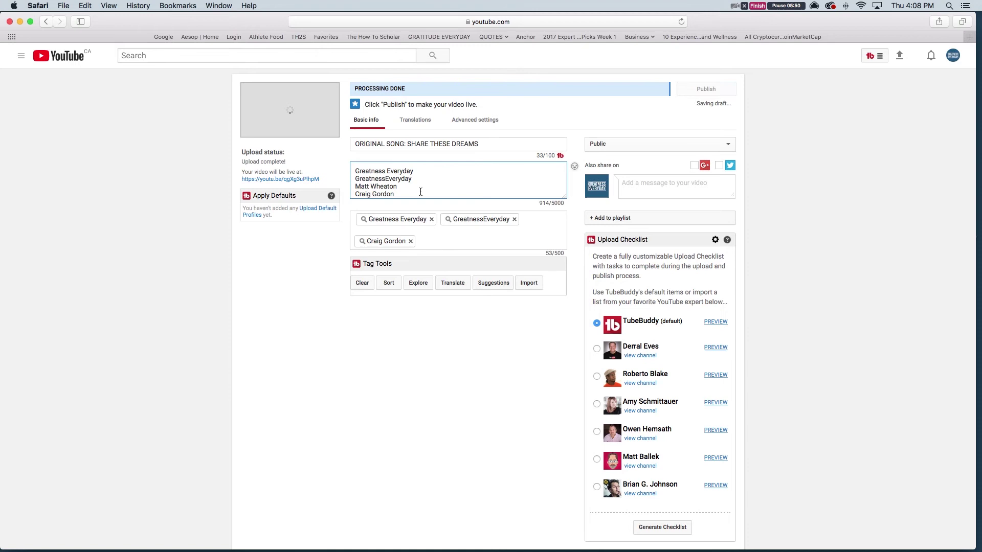
pyautogui.press('Return')
pyautogui.tripleClick(410, 139)
pyautogui.press('super+c')
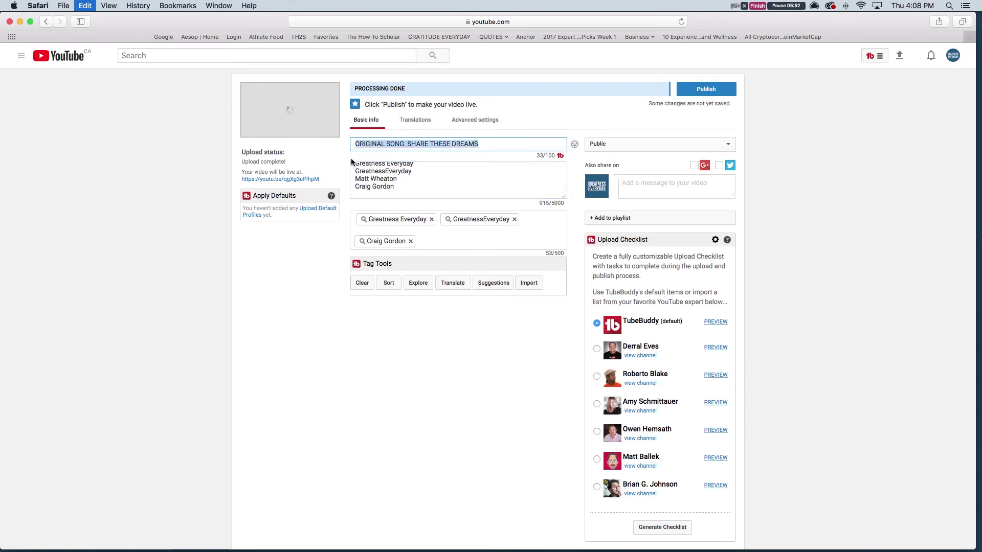
pyautogui.click(385, 195)
pyautogui.press('super+v')
pyautogui.click(435, 239)
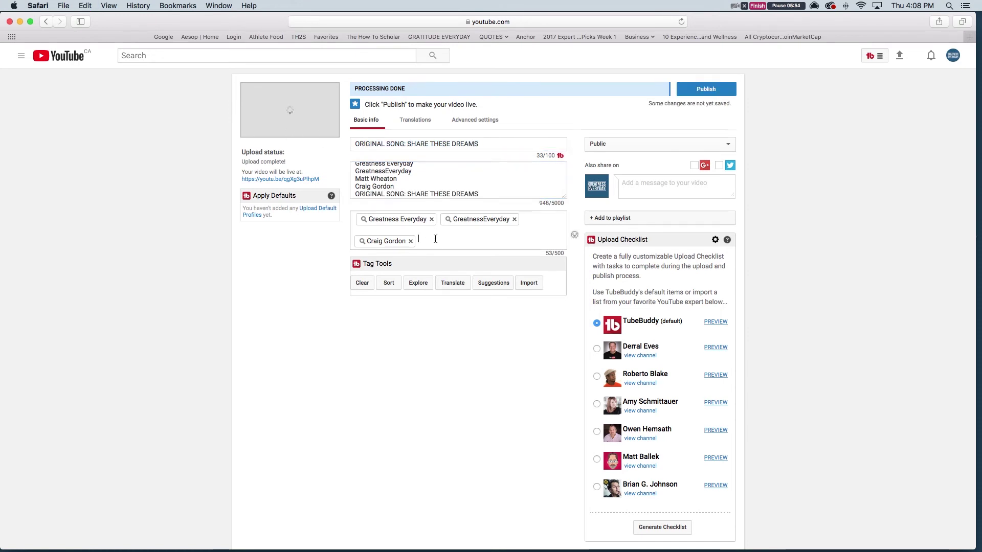
pyautogui.press('super+v')
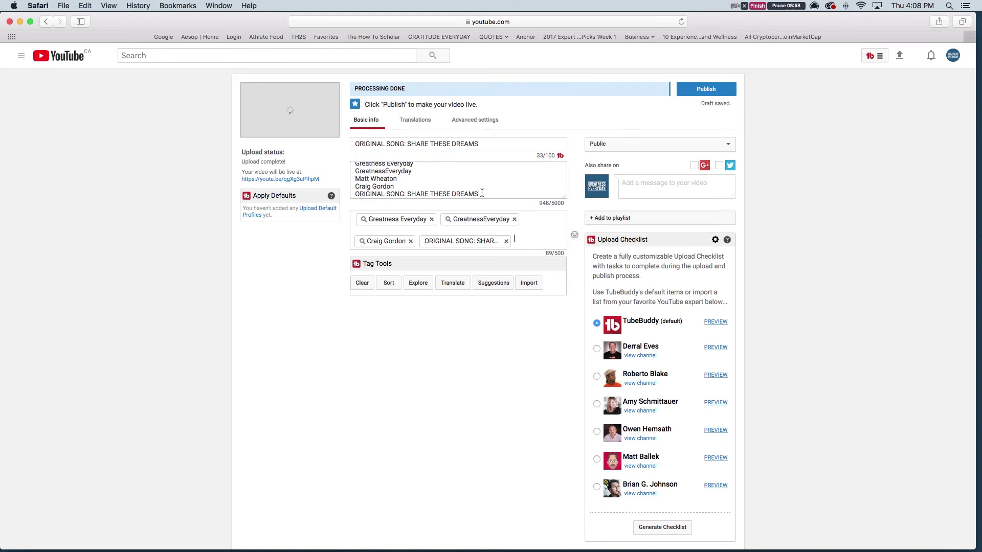
# Add a 'share these dreams' keyword line with the artist's first name and tag it
pyautogui.click(481, 194)
pyautogui.press('Return')
pyautogui.write('sh')
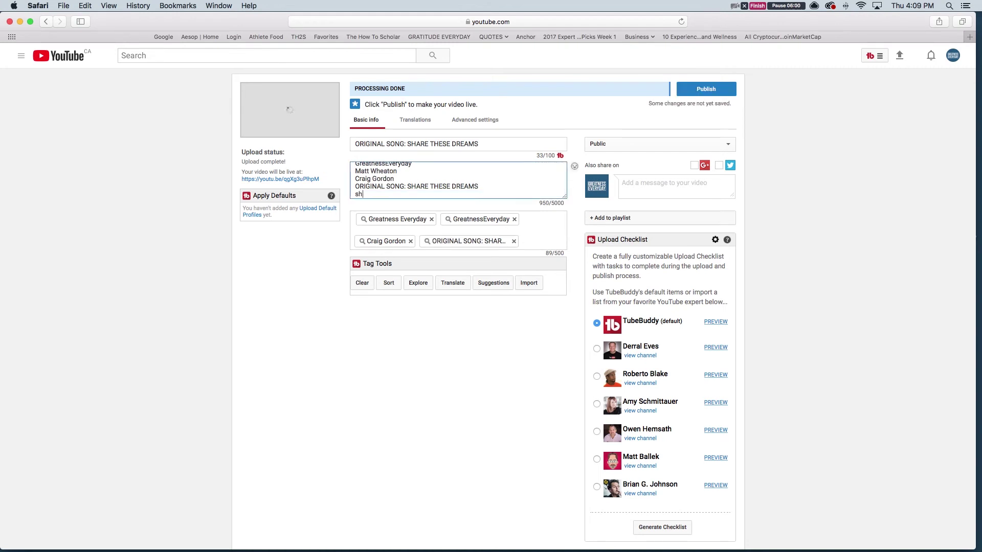
pyautogui.write('are these dreams')
pyautogui.moveTo(418, 194); pyautogui.dragTo(536, 235)
pyautogui.click(418, 192)
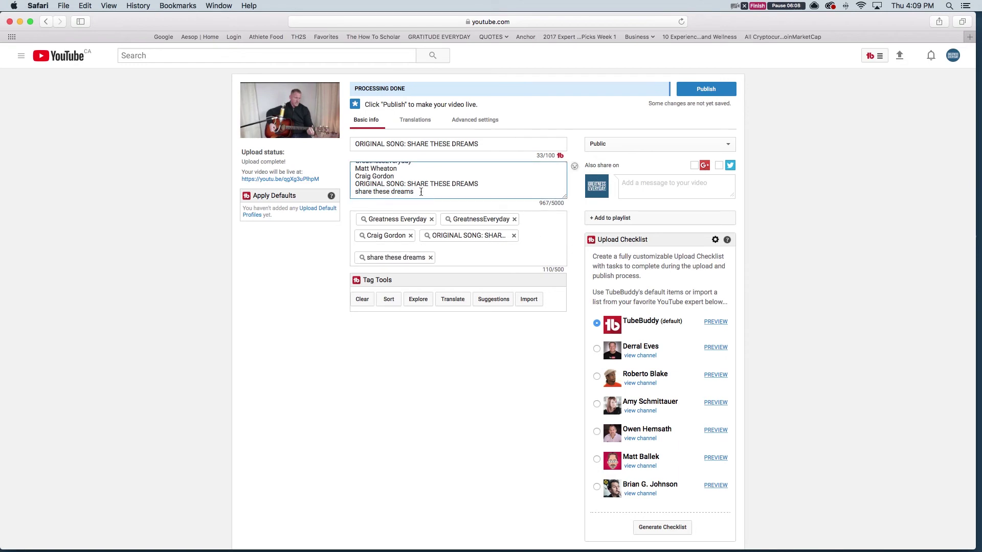
pyautogui.press('Return')
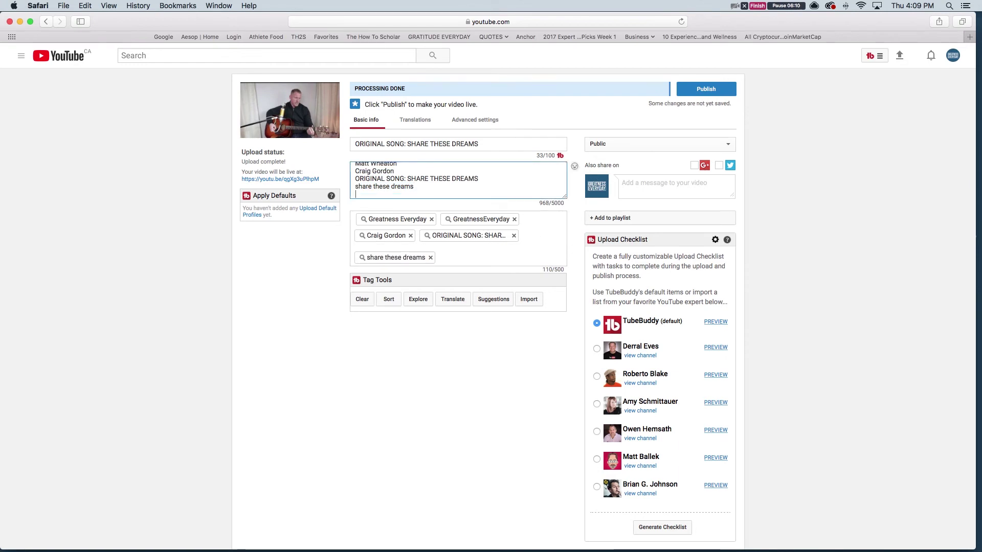
pyautogui.write('share thes')
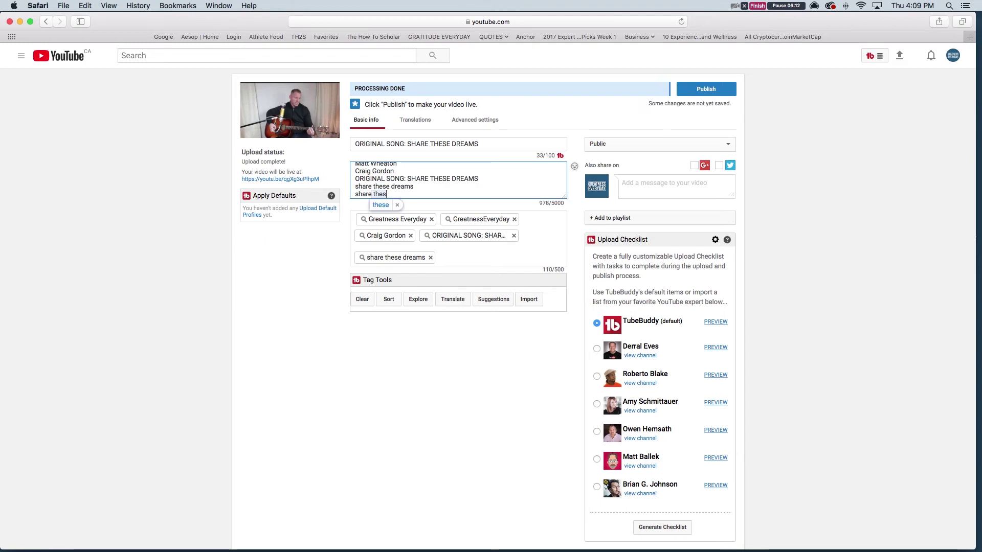
pyautogui.write('e dreams craig gordon')
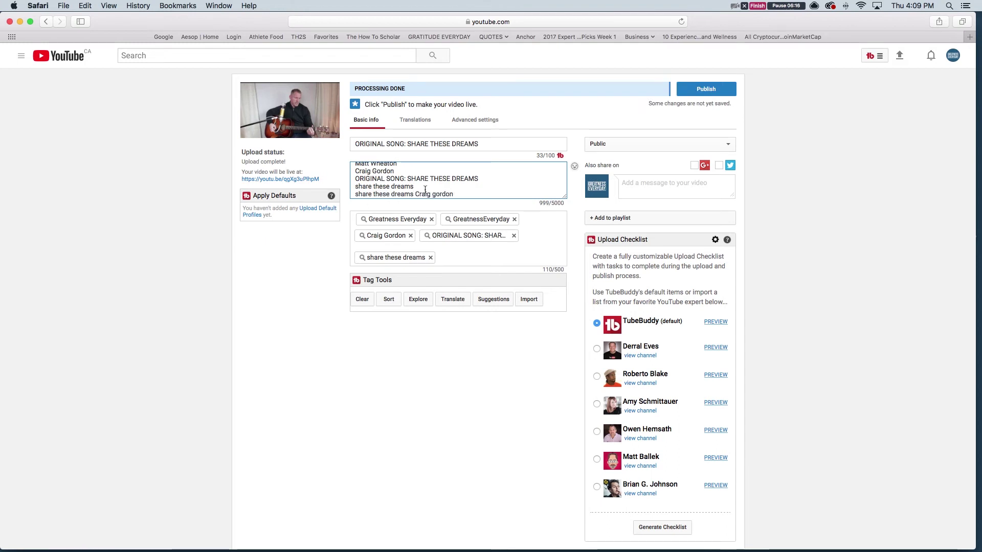
pyautogui.moveTo(459, 195); pyautogui.dragTo(354, 195)
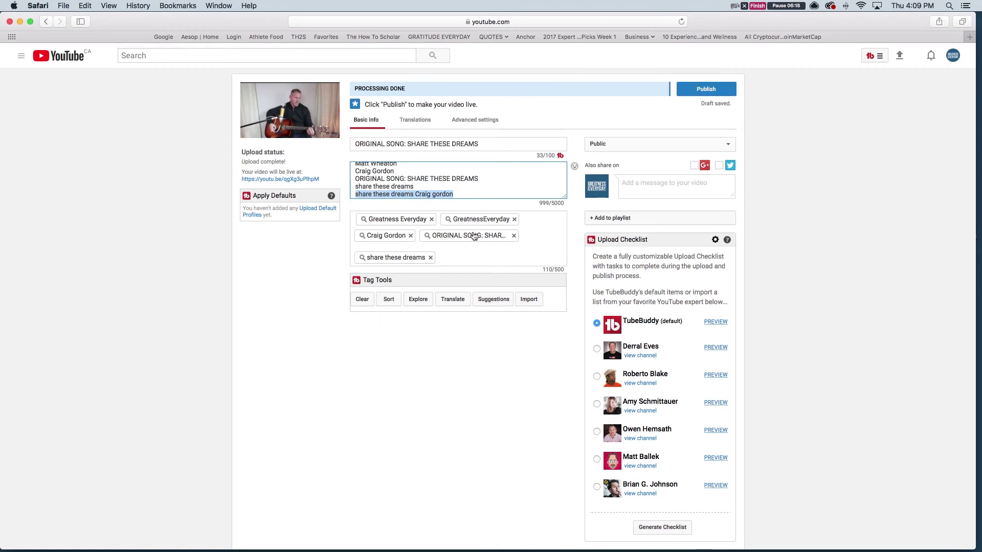
pyautogui.click(492, 259)
pyautogui.write('share these dreams Craig gordon')
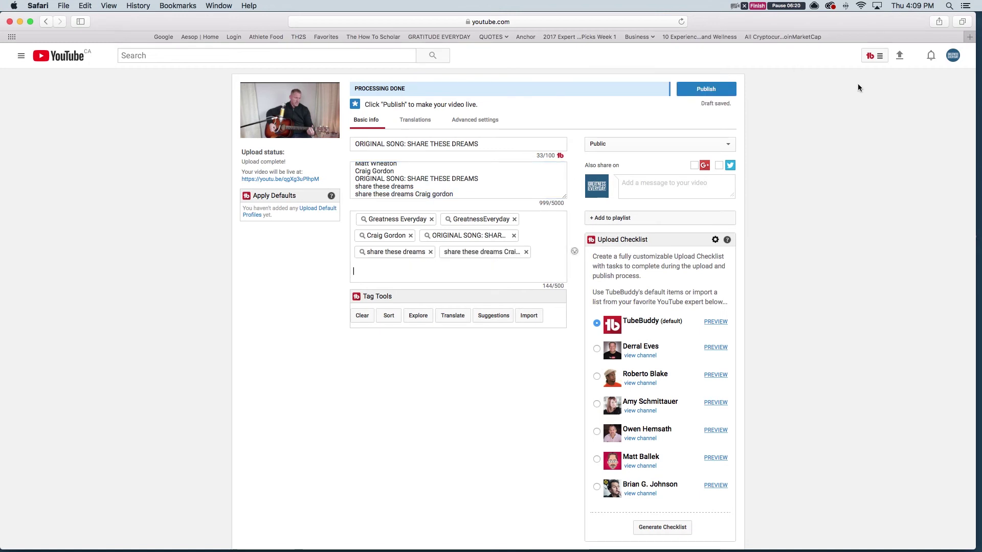
# Add TubeBuddy's suggested tag 'dreams' to the end of the video's tag list
pyautogui.click(494, 316)
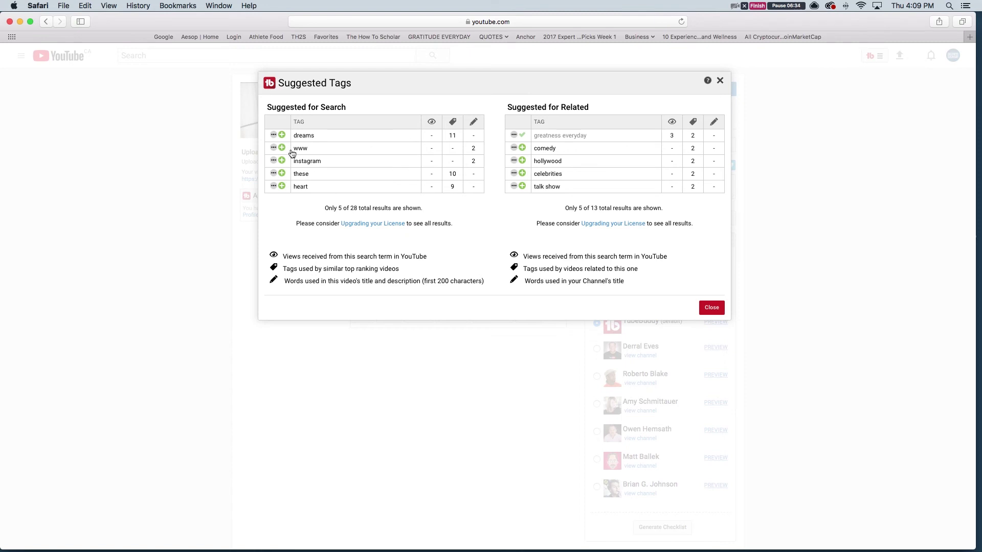
pyautogui.click(283, 138)
pyautogui.click(712, 309)
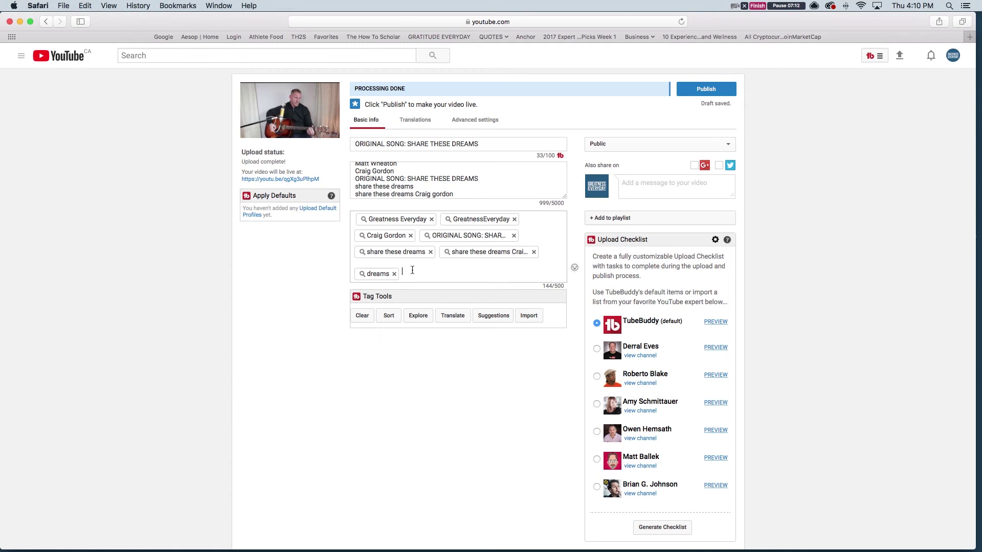
# Add four tags pairing the songwriter's name with music, share these dreams, original music and original song
pyautogui.write('cra')
pyautogui.write('ig cgordon music')
pyautogui.press('Return')
pyautogui.write('c')
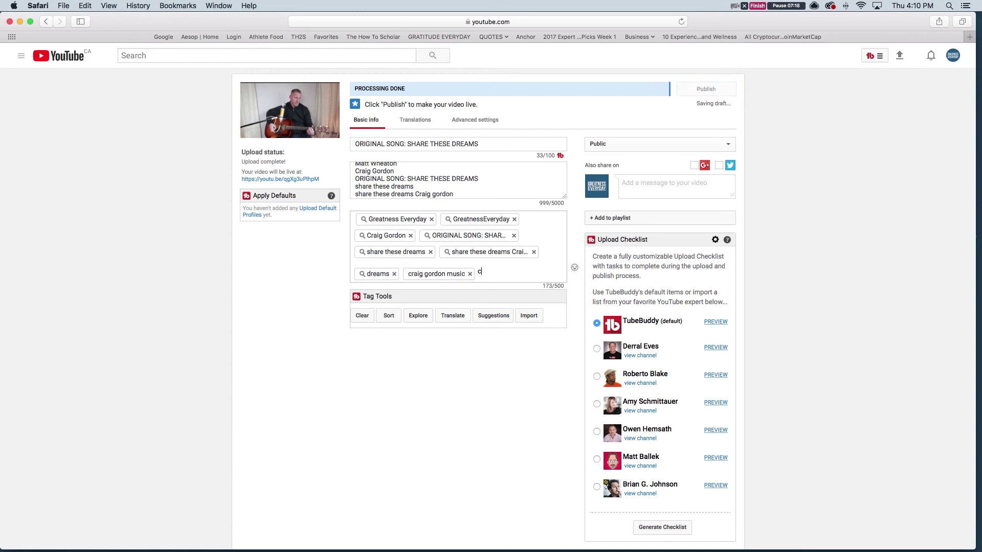
pyautogui.write('raig go')
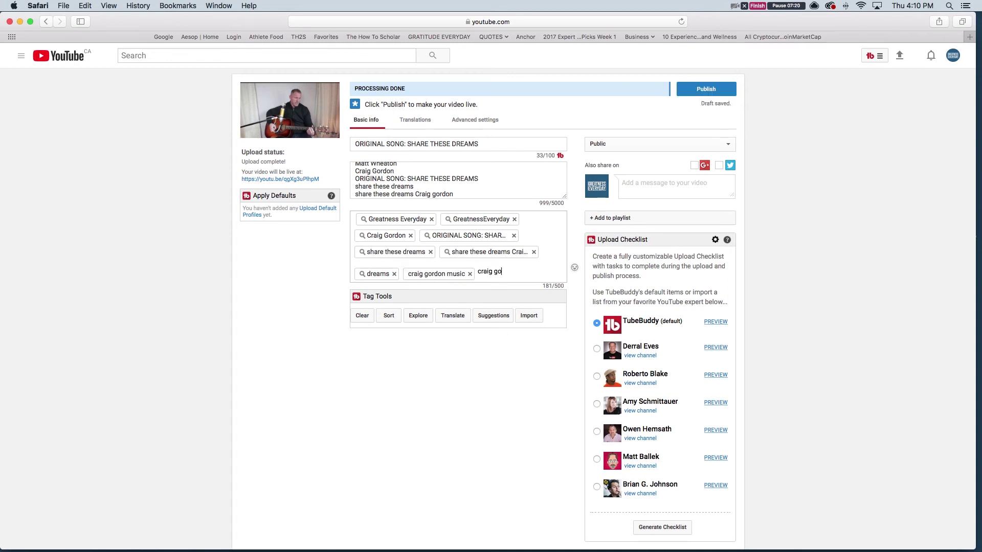
pyautogui.write('rdon share these dreams son')
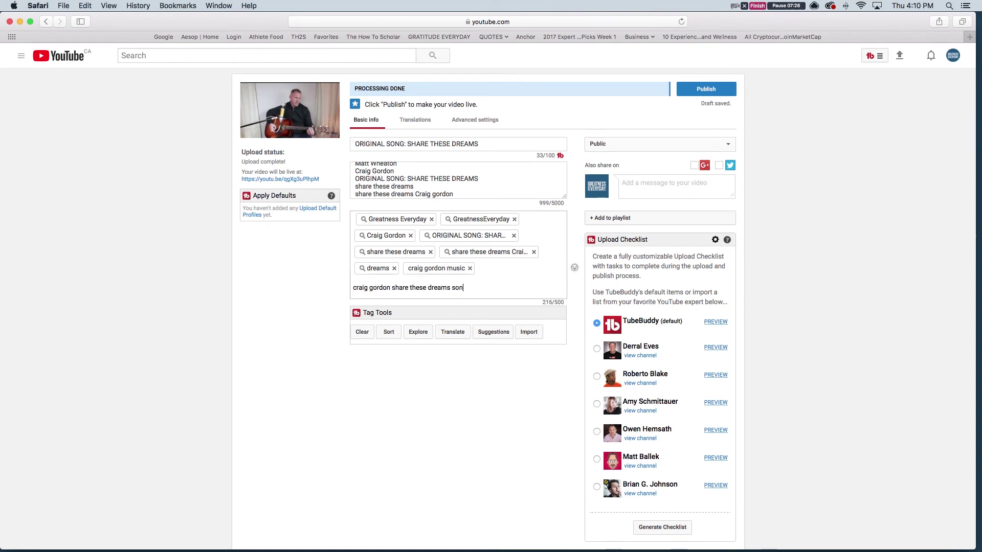
pyautogui.press('Return')
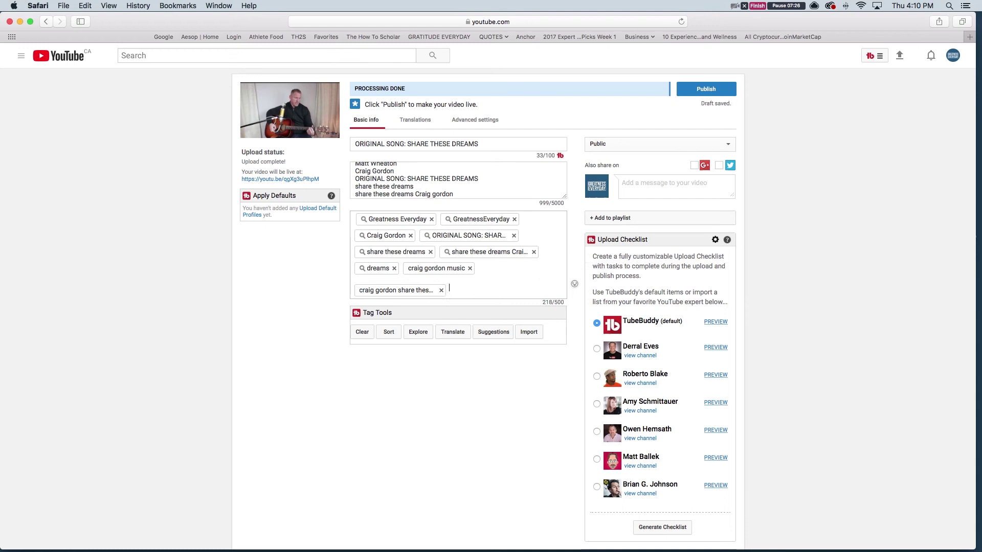
pyautogui.write('craig gordon original mus')
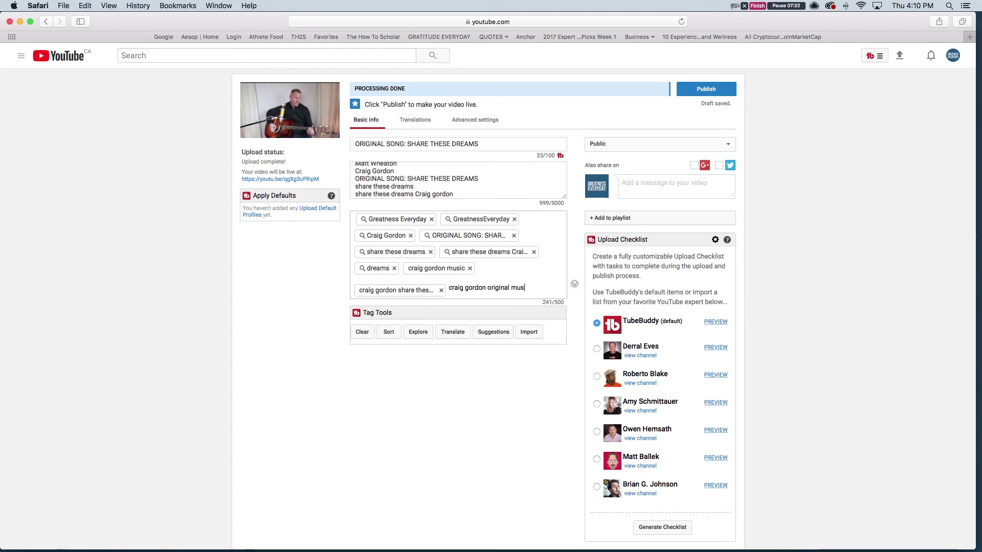
pyautogui.write('ic')
pyautogui.press('Return')
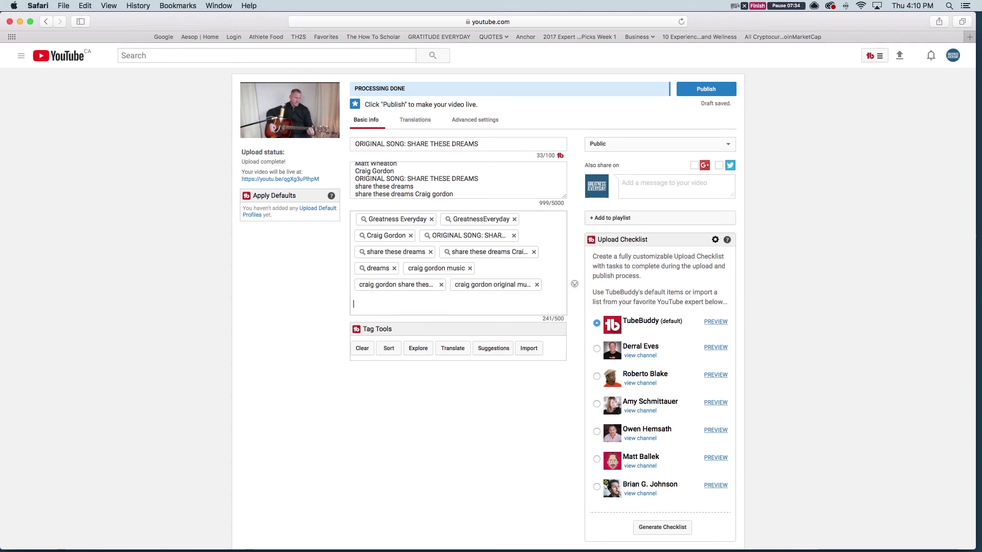
pyautogui.write('craig gordon')
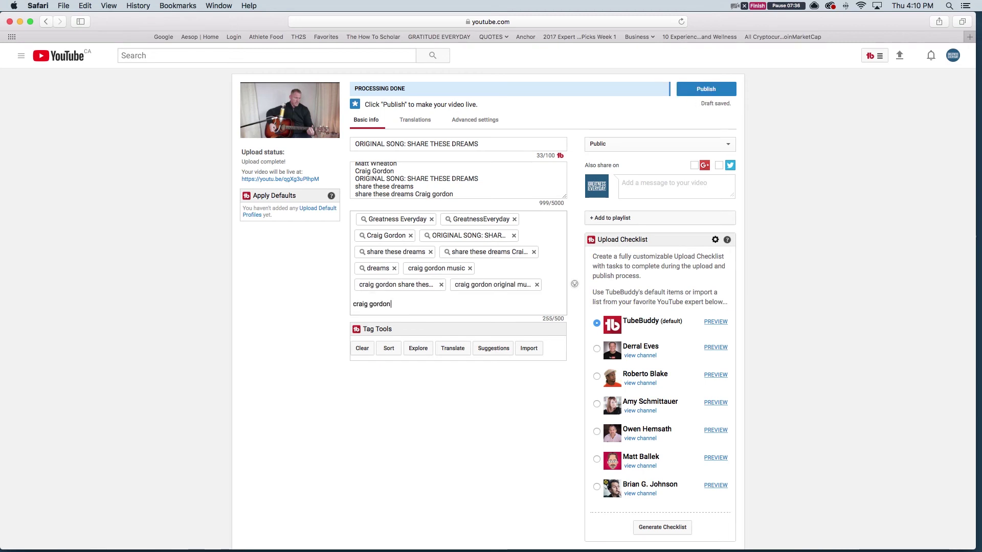
pyautogui.write(' original son')
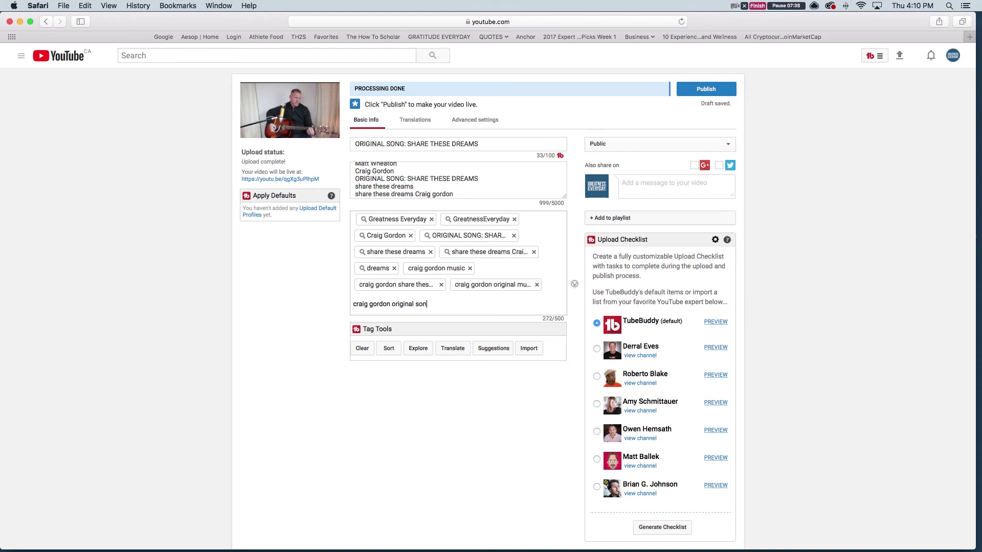
pyautogui.write('g')
pyautogui.press('Return')
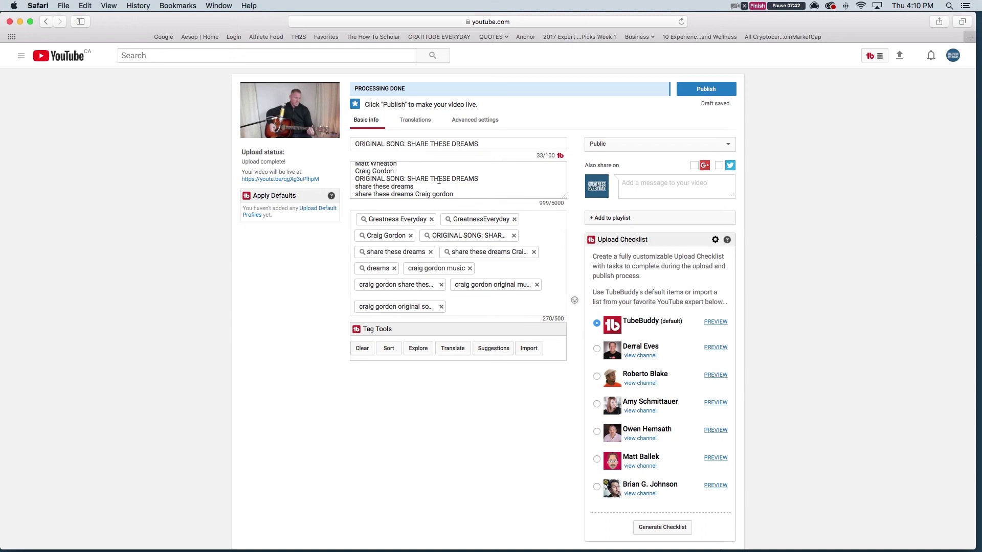
# Add a line below the song paragraph inviting viewers to subscribe to the songwriter's channel, then open a new tab
pyautogui.scroll(10, 439, 180)
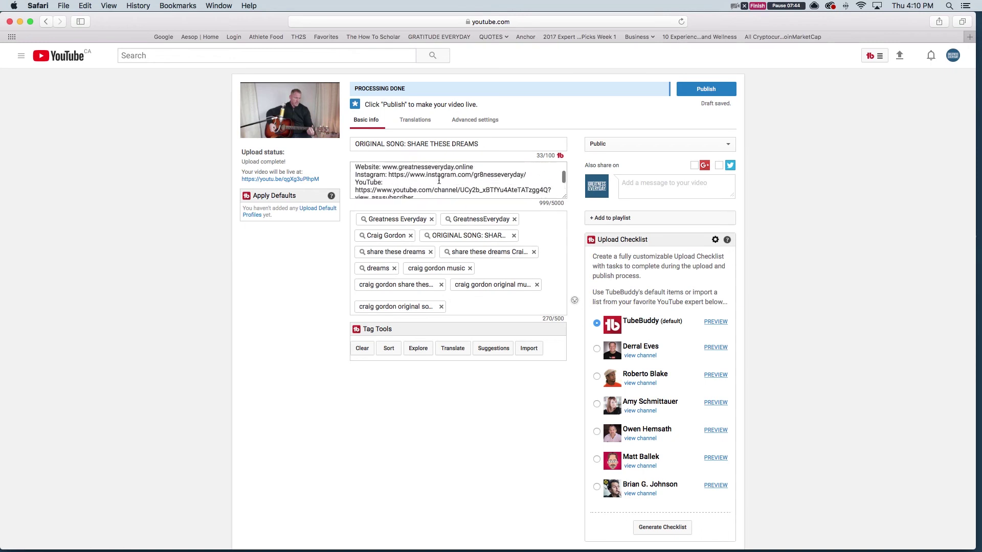
pyautogui.scroll(5, 439, 180)
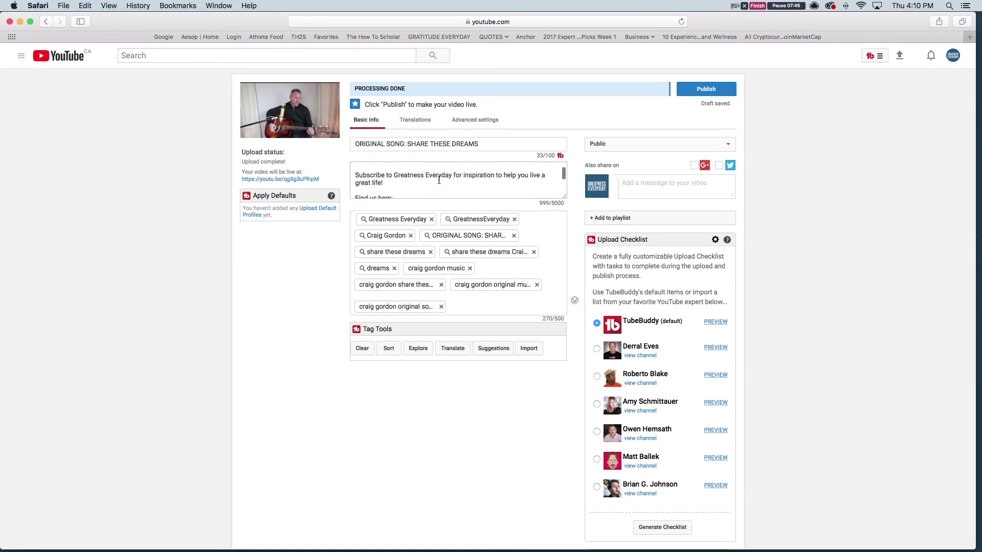
pyautogui.scroll(-1, 439, 180)
pyautogui.scroll(4, 439, 180)
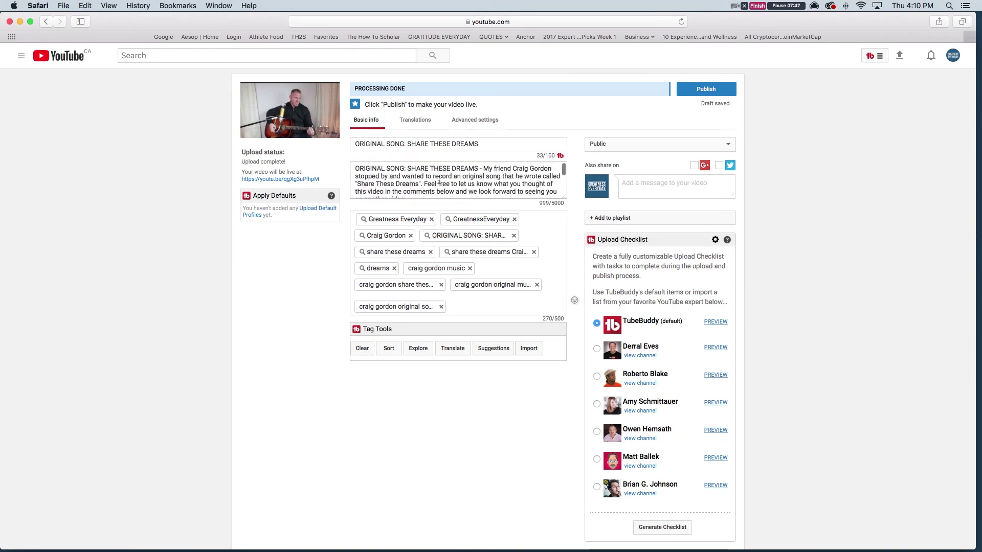
pyautogui.click(411, 184)
pyautogui.press('Return')
pyautogui.press('Return')
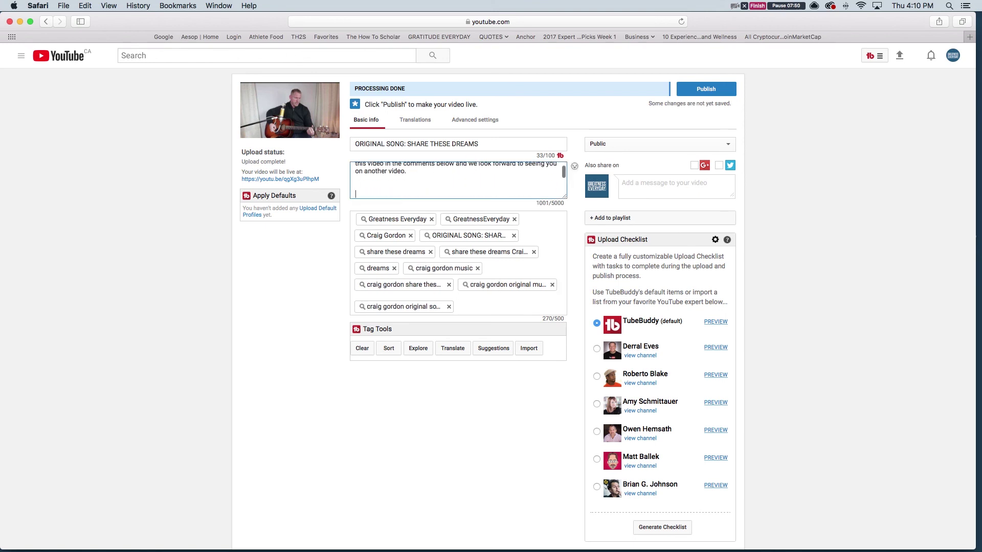
pyautogui.write('Cra')
pyautogui.press('BackSpace')
pyautogui.press('BackSpace')
pyautogui.press('BackSpace')
pyautogui.press('BackSpace')
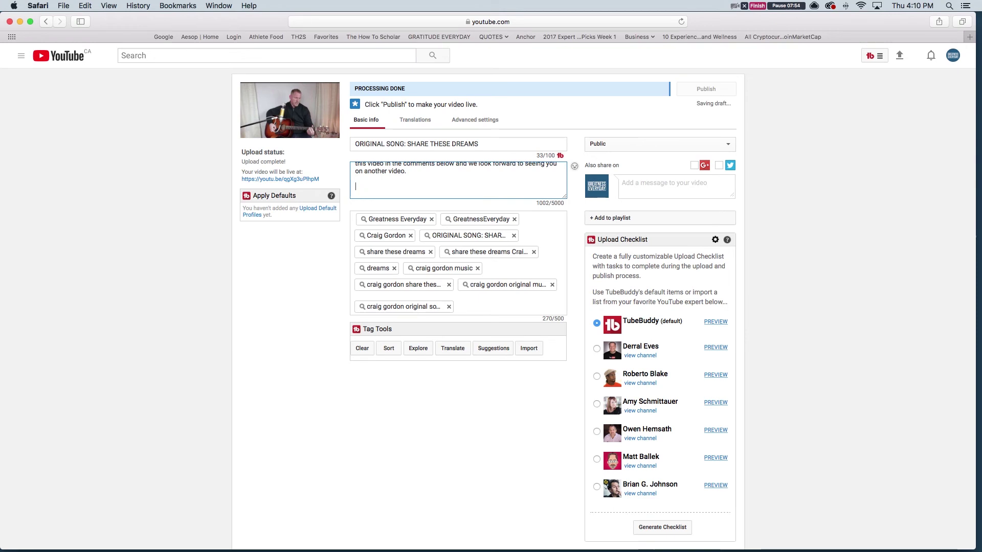
pyautogui.press('Return')
pyautogui.write('Go sub')
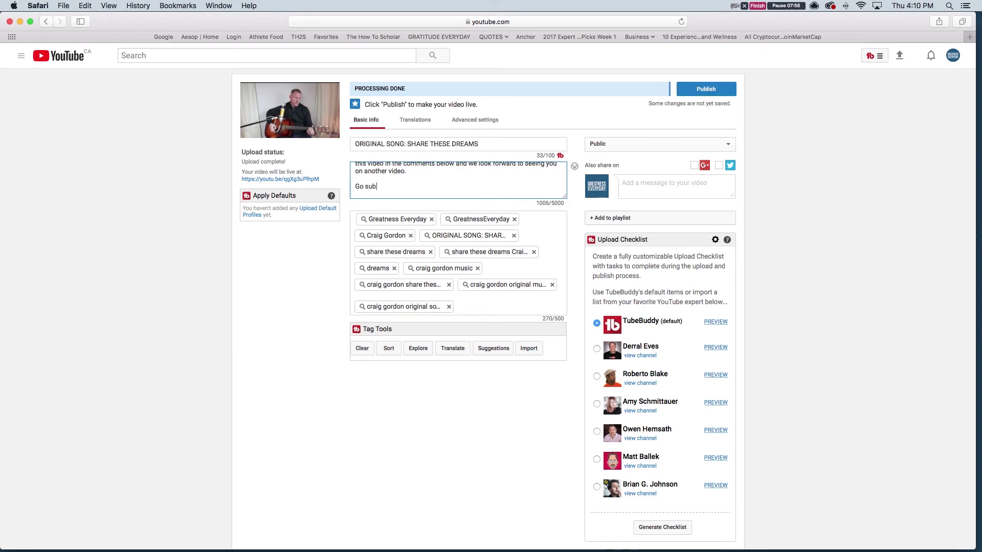
pyautogui.write("scribe to Craig's ")
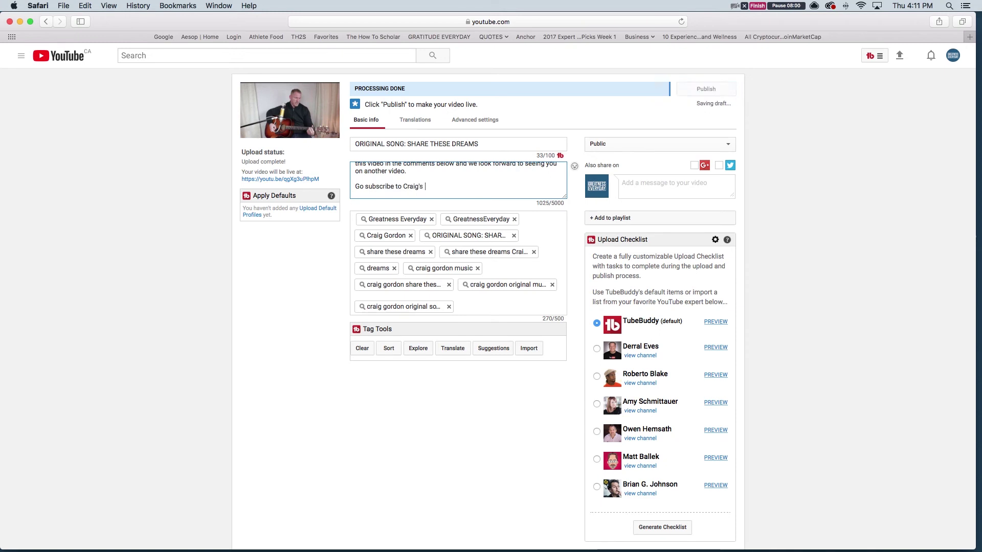
pyautogui.write('channel h')
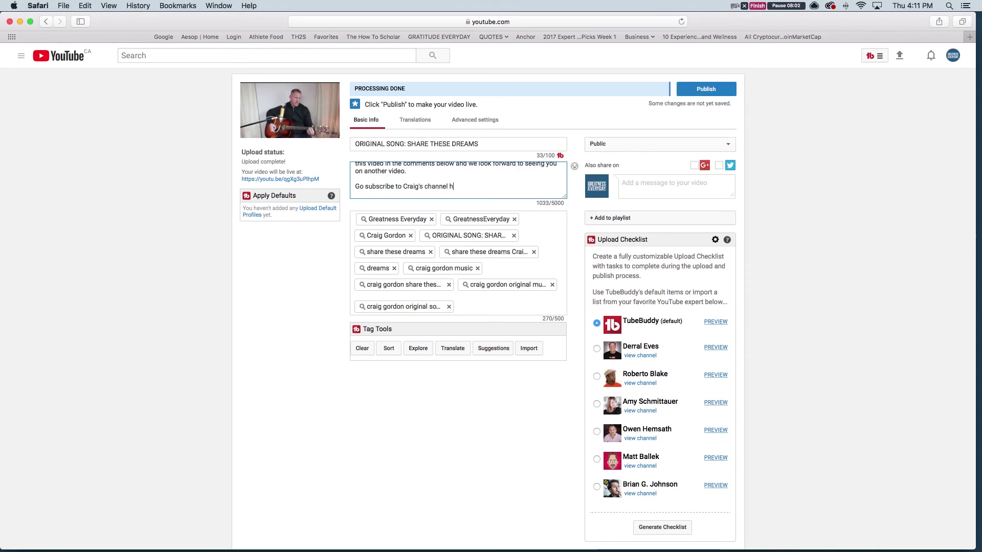
pyautogui.write('ere:')
pyautogui.press('super+t')
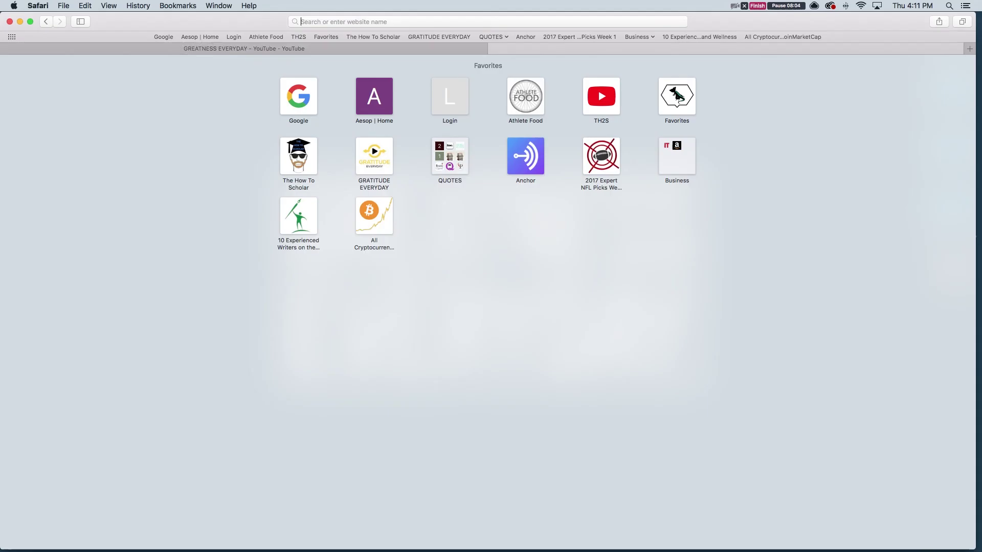
# In the new tab, search YouTube for the songwriter's 'share these dreams' song
pyautogui.write('y')
pyautogui.press('Return')
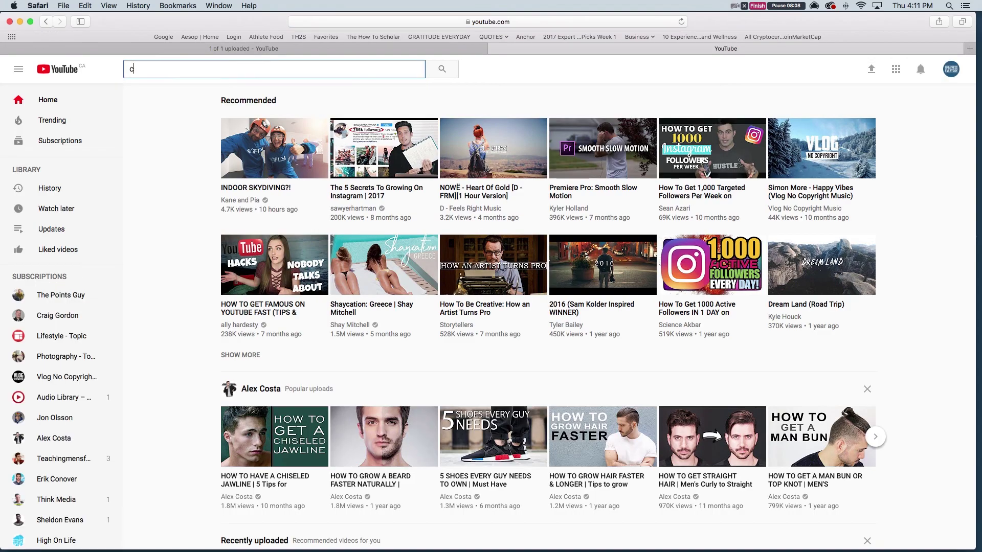
pyautogui.write('craig gordon')
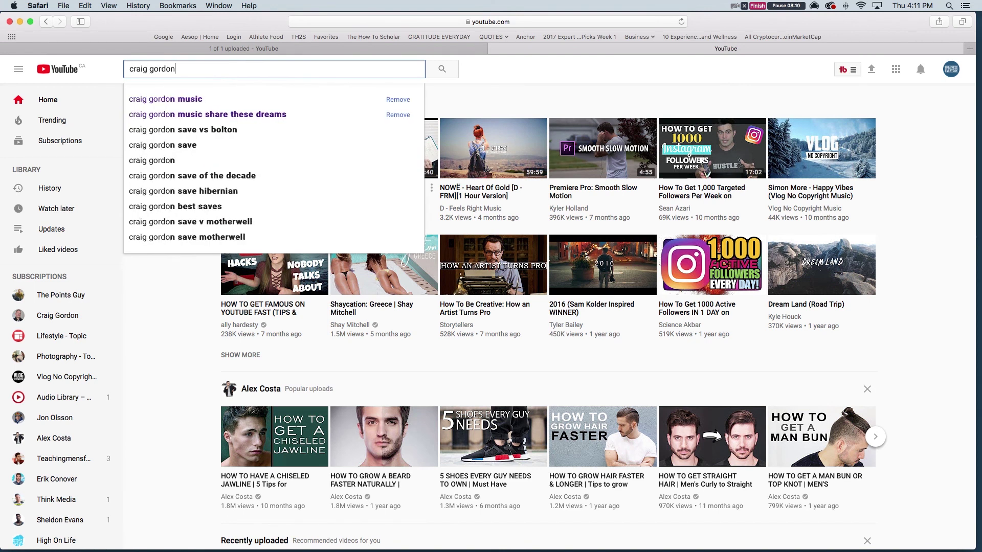
pyautogui.press('Down')
pyautogui.press('Down')
pyautogui.press('Return')
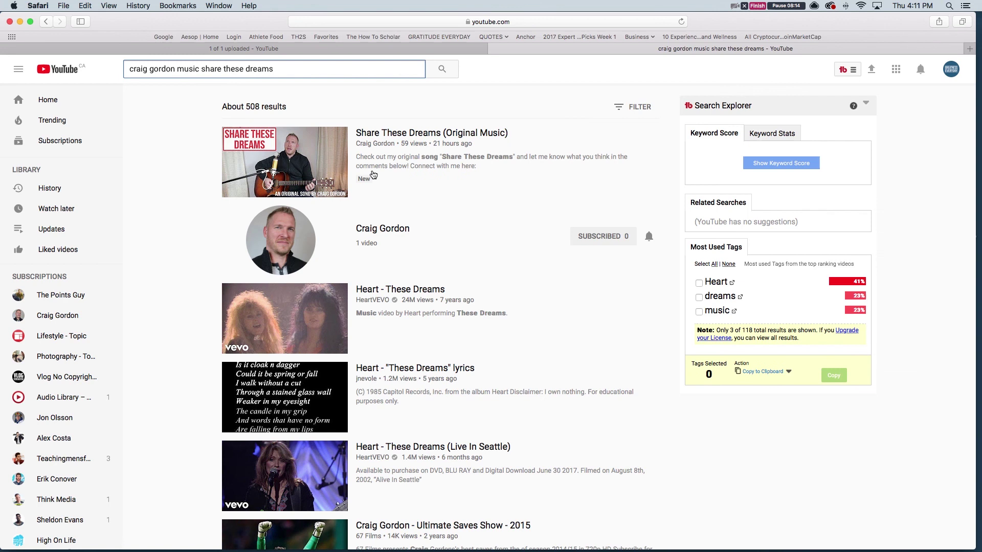
# Open the songwriter's music channel, copy its web address, and close the tab
pyautogui.click(395, 229)
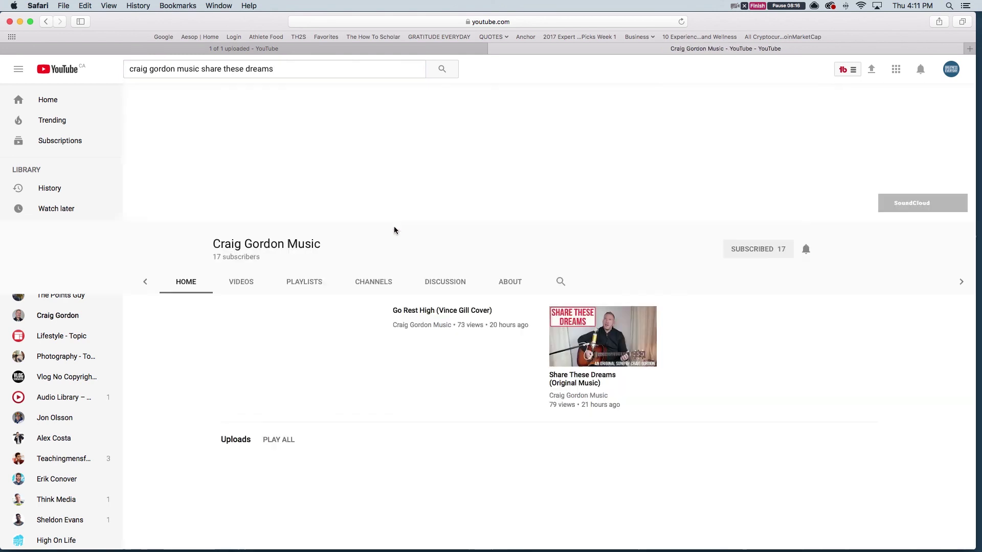
pyautogui.click(420, 21)
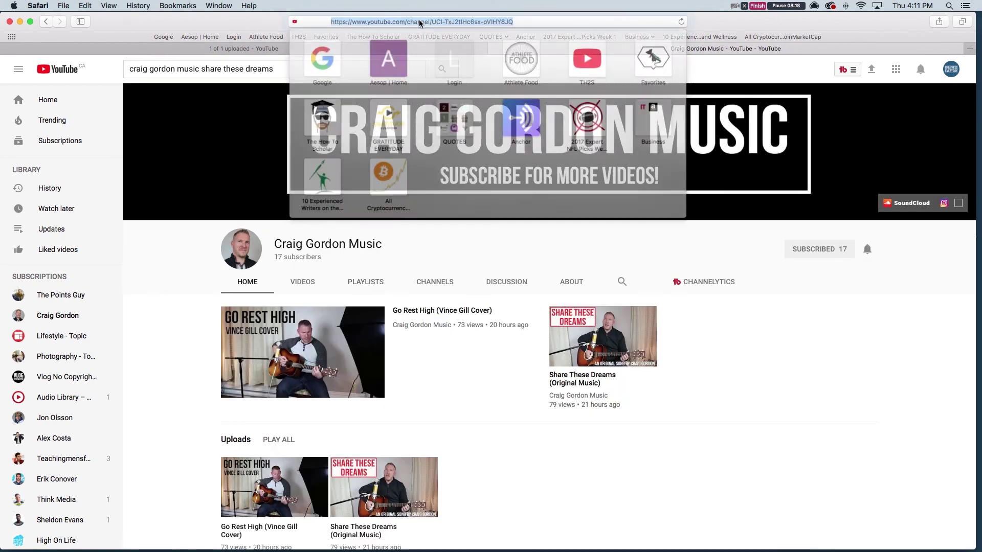
pyautogui.click(180, 274)
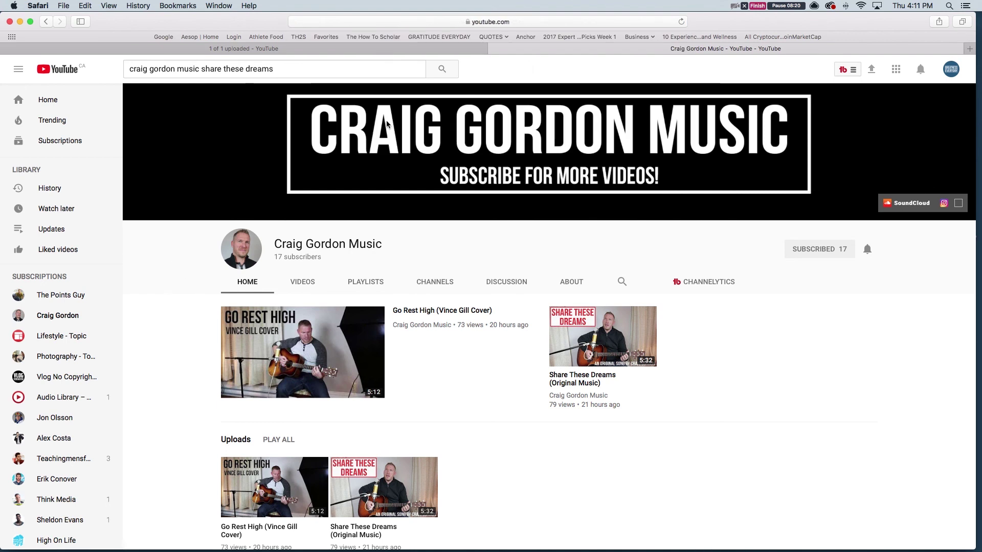
pyautogui.click(493, 49)
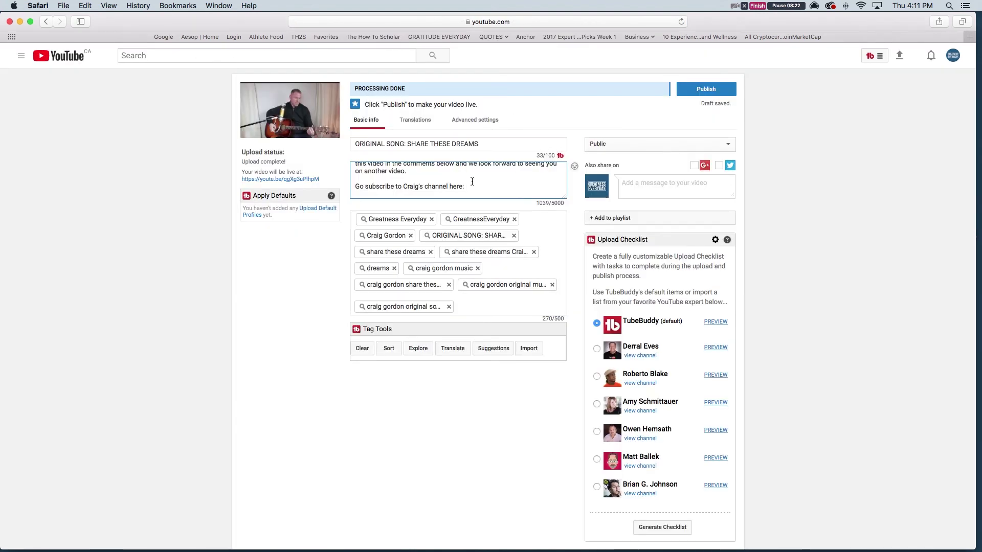
# Paste the channel link after 'here:' and add 'music' and 'original music' as tags
pyautogui.write('https://www.youtube.com/channel/UCl-TxJ2tlHc6sx-pVIHY8JQ')
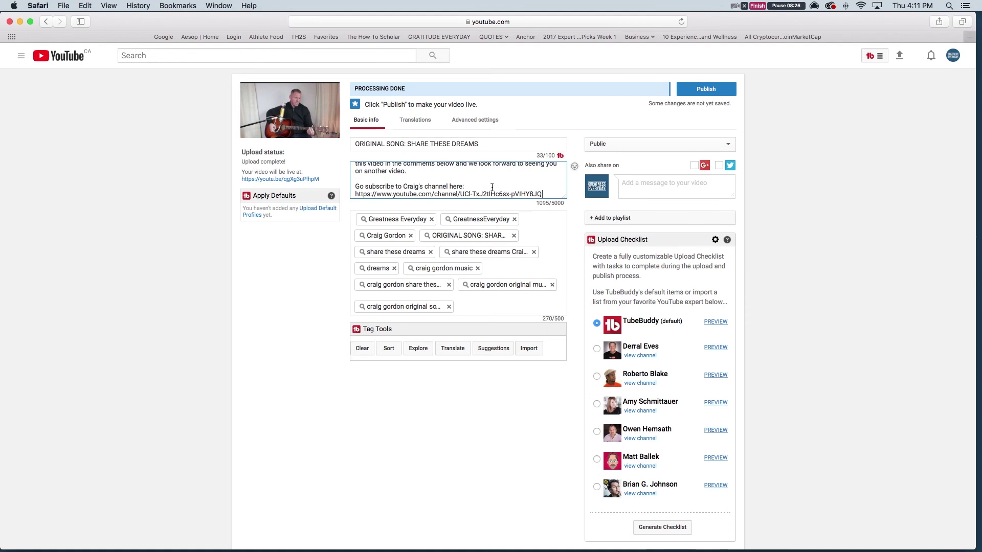
pyautogui.scroll(10, 492, 187)
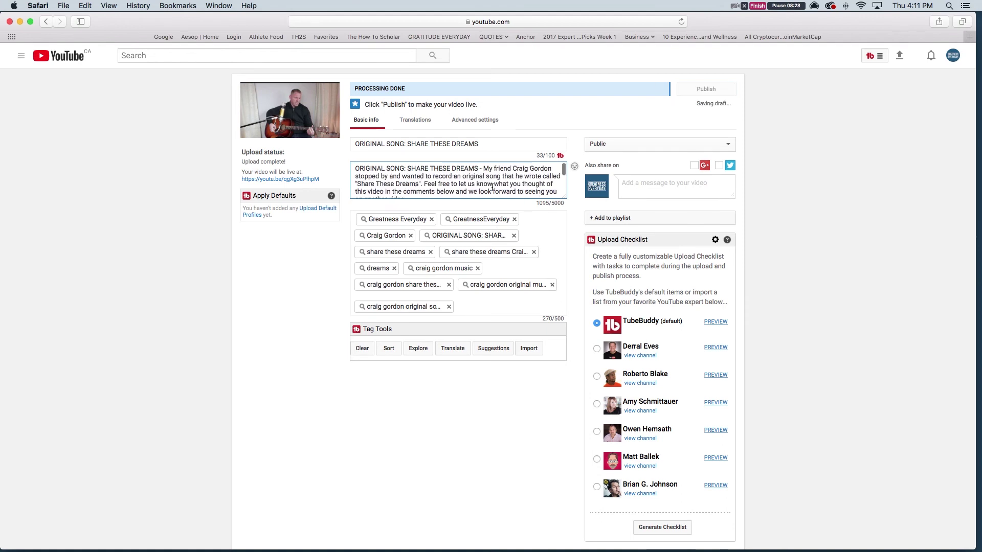
pyautogui.scroll(-5, 492, 187)
pyautogui.scroll(-5, 492, 188)
pyautogui.scroll(-1, 455, 324)
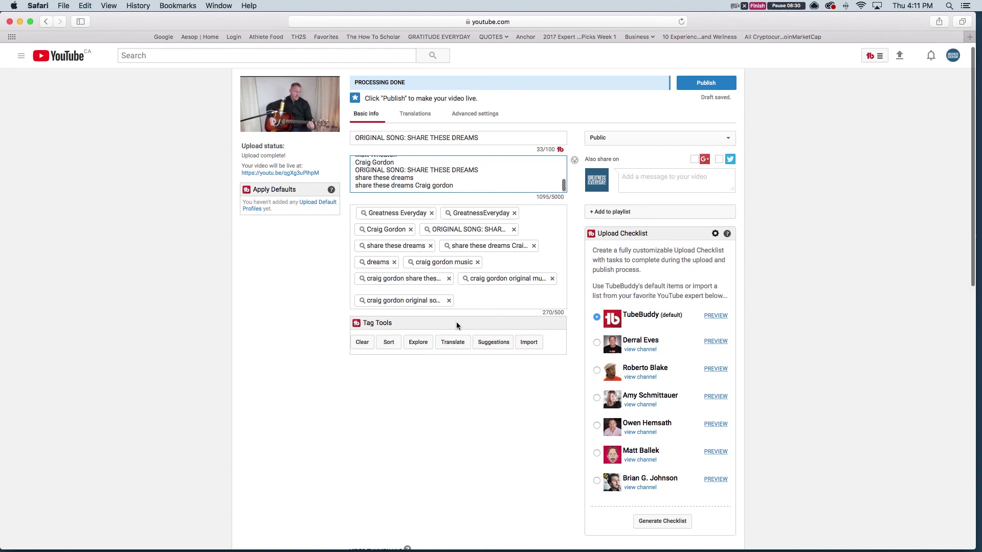
pyautogui.click(476, 300)
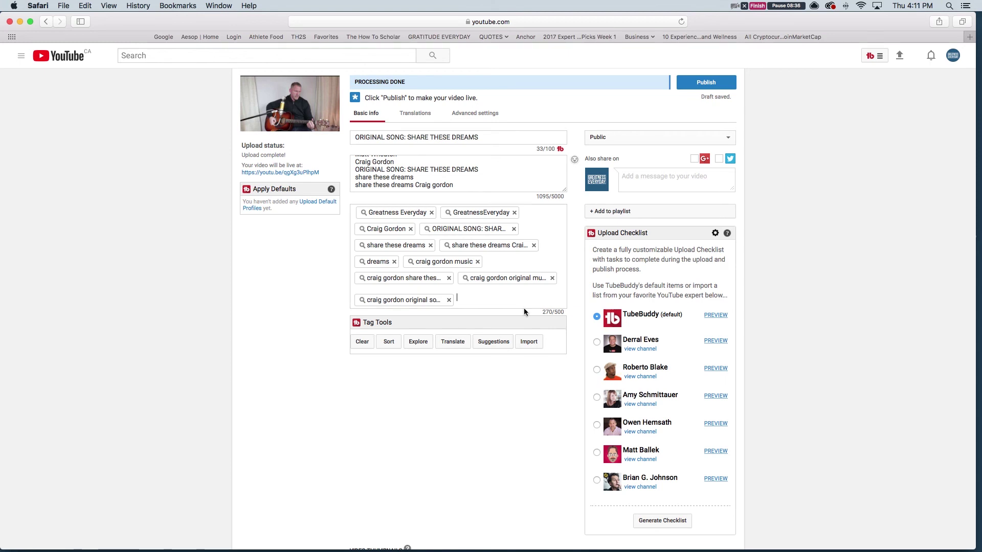
pyautogui.click(543, 311)
pyautogui.click(495, 302)
pyautogui.write('music')
pyautogui.press('Return')
pyautogui.write('origina')
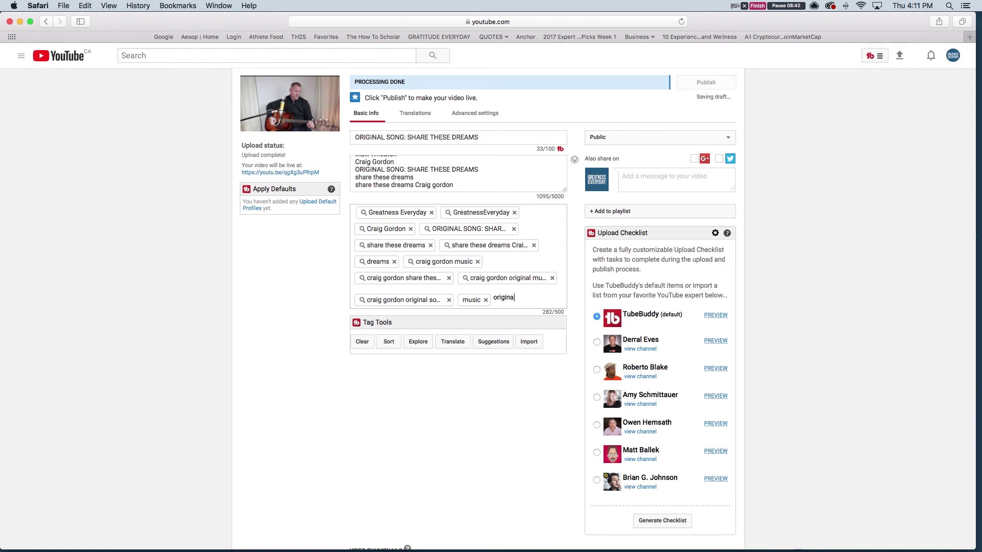
pyautogui.write('l music')
pyautogui.press('Return')
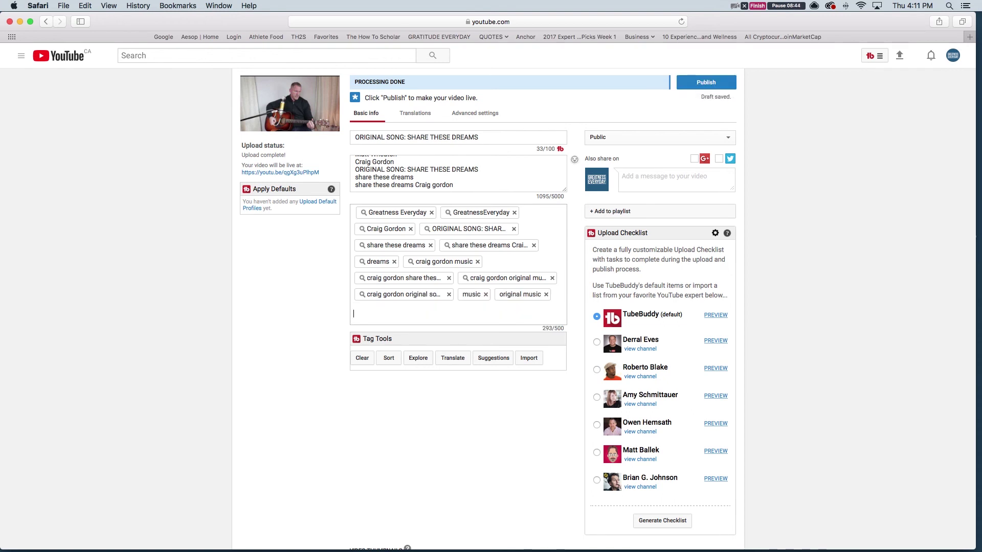
# Append lines 'music', 'original music' and 'Canadian original music' to the end of the description
pyautogui.moveTo(542, 327); pyautogui.dragTo(568, 330)
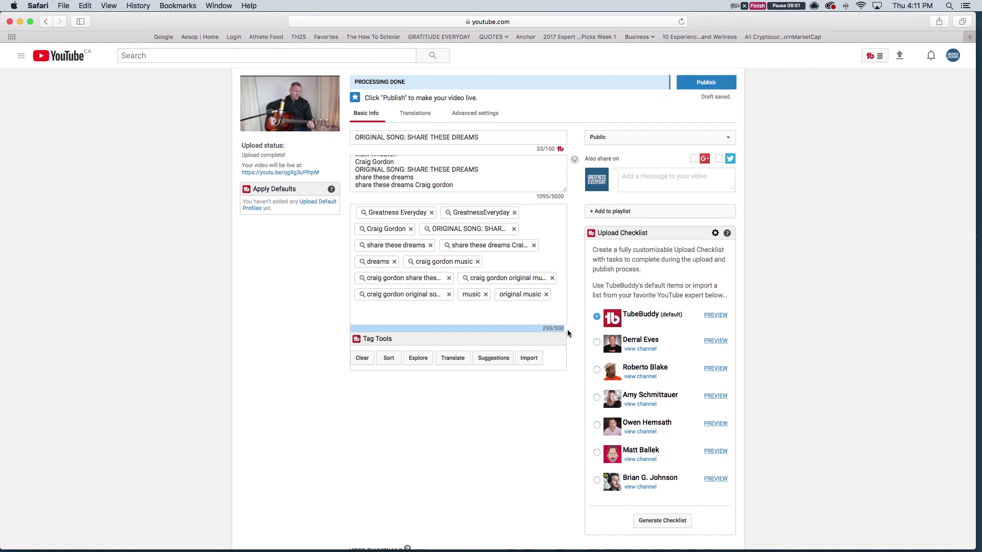
pyautogui.click(382, 314)
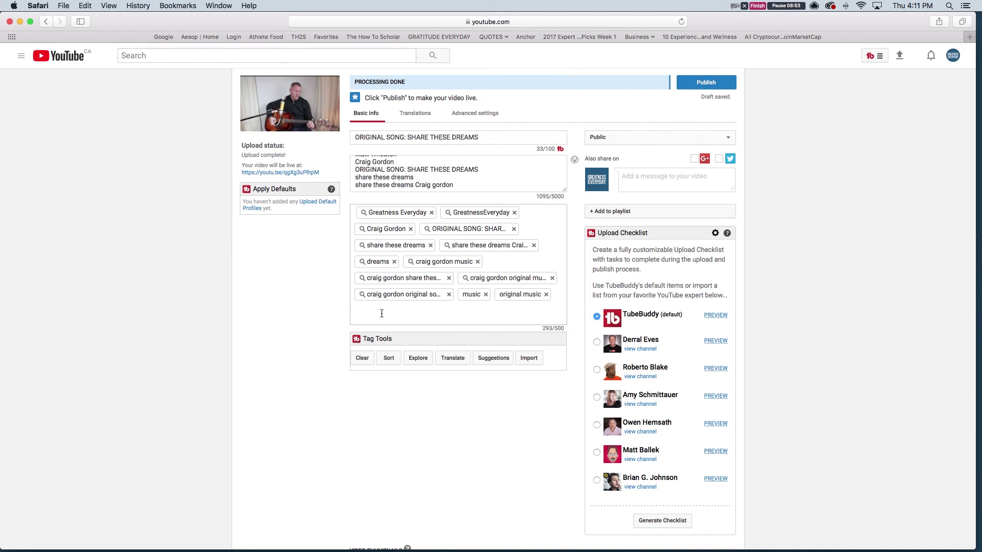
pyautogui.click(459, 185)
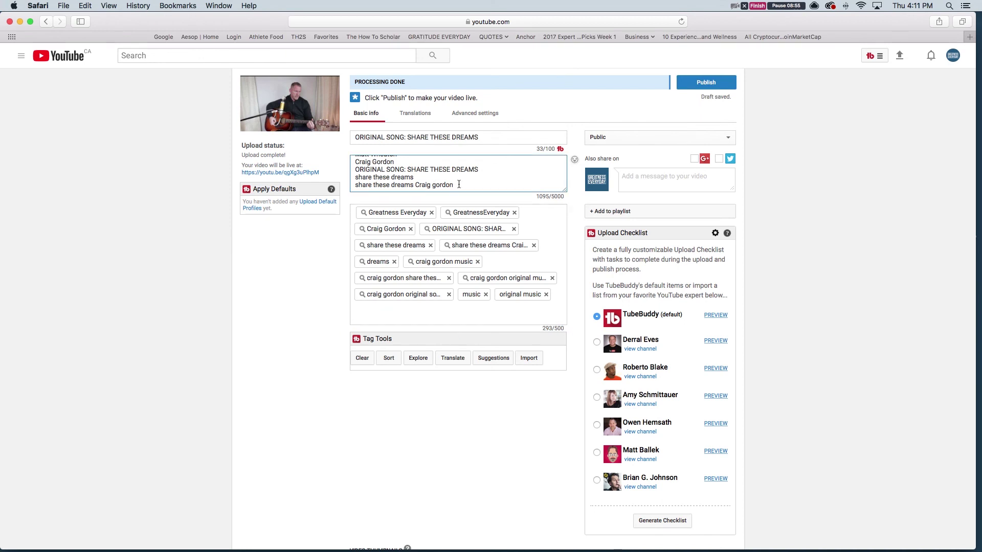
pyautogui.press('Return')
pyautogui.write('music')
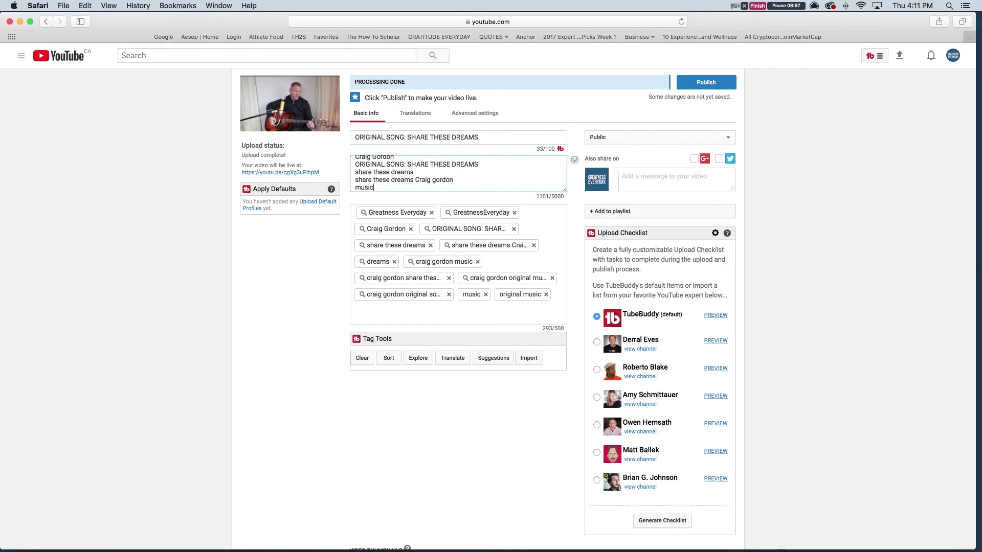
pyautogui.press('Return')
pyautogui.write('original')
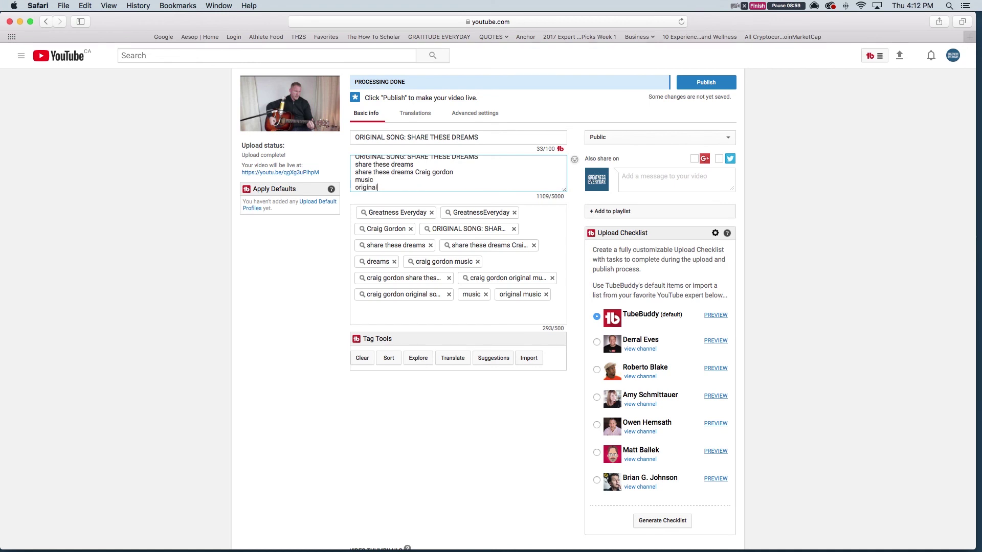
pyautogui.write(' music')
pyautogui.press('Return')
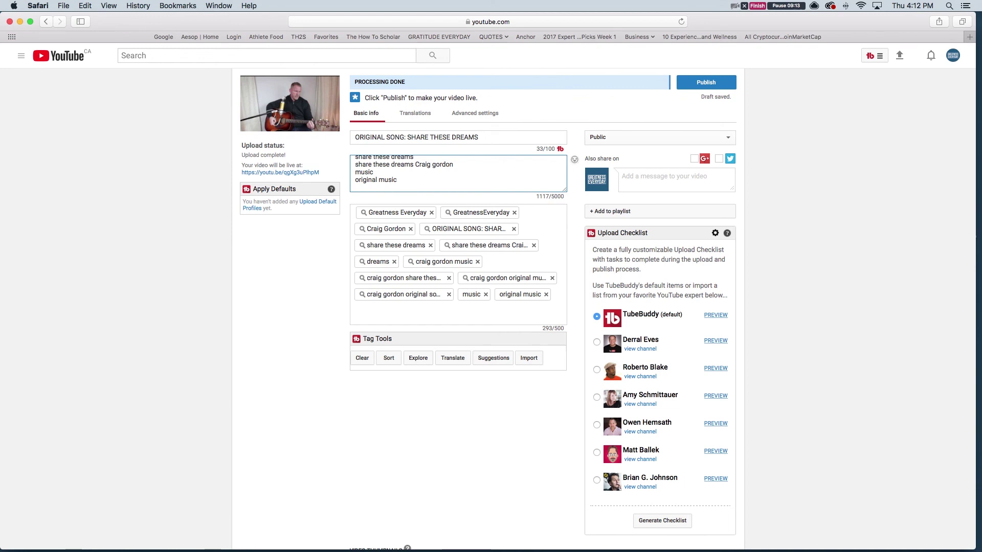
pyautogui.write('canada')
pyautogui.write('an ori')
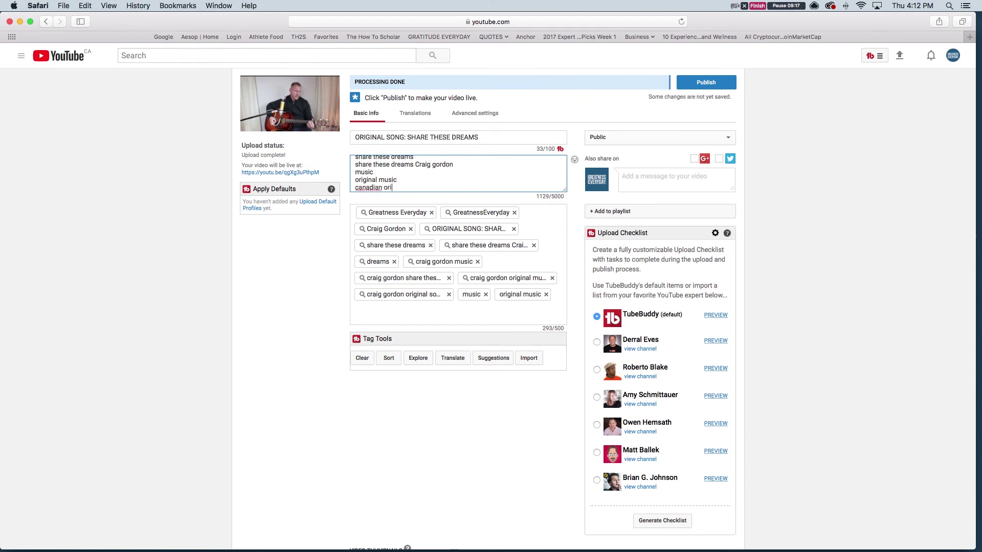
pyautogui.write('ginal music')
# Copy the 'Canadian original music' description line into the tags as a new tag
pyautogui.tripleClick(433, 183)
pyautogui.press('super+c')
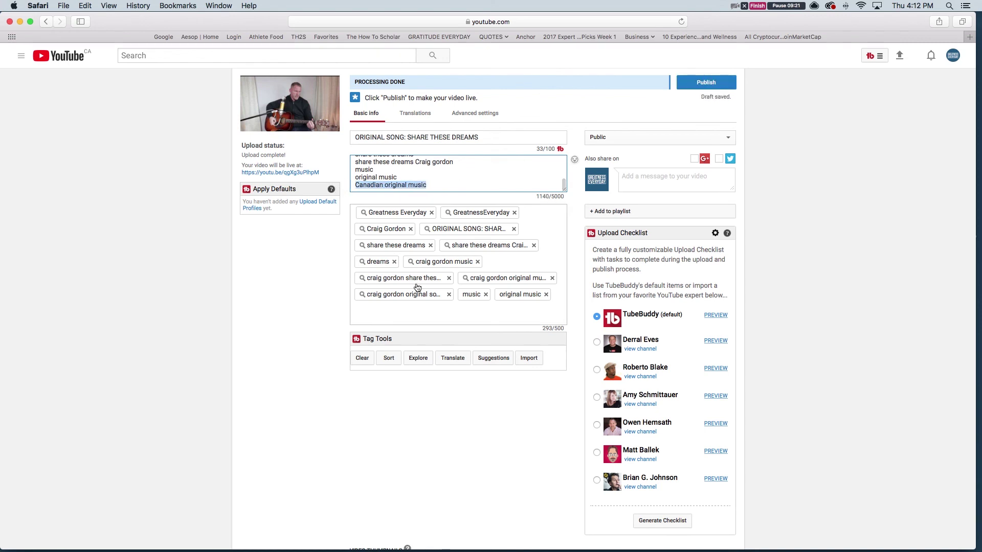
pyautogui.click(414, 307)
pyautogui.press('super+v')
pyautogui.press('Return')
# Add a 'Canadian original music 2018' description line and copy it in as a tag
pyautogui.click(451, 185)
pyautogui.press('Return')
pyautogui.press('super+v')
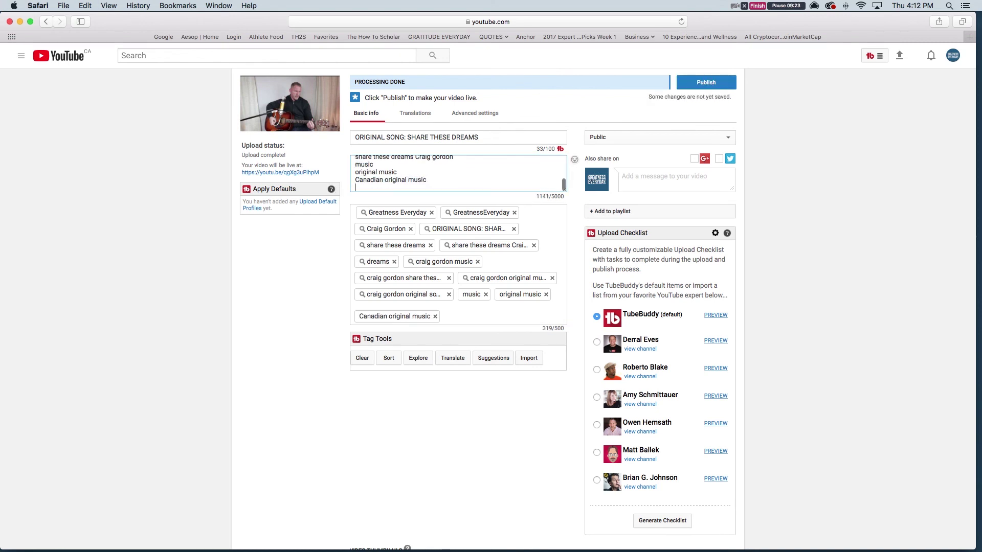
pyautogui.write('2018')
pyautogui.moveTo(453, 185); pyautogui.dragTo(325, 189)
pyautogui.click(324, 189)
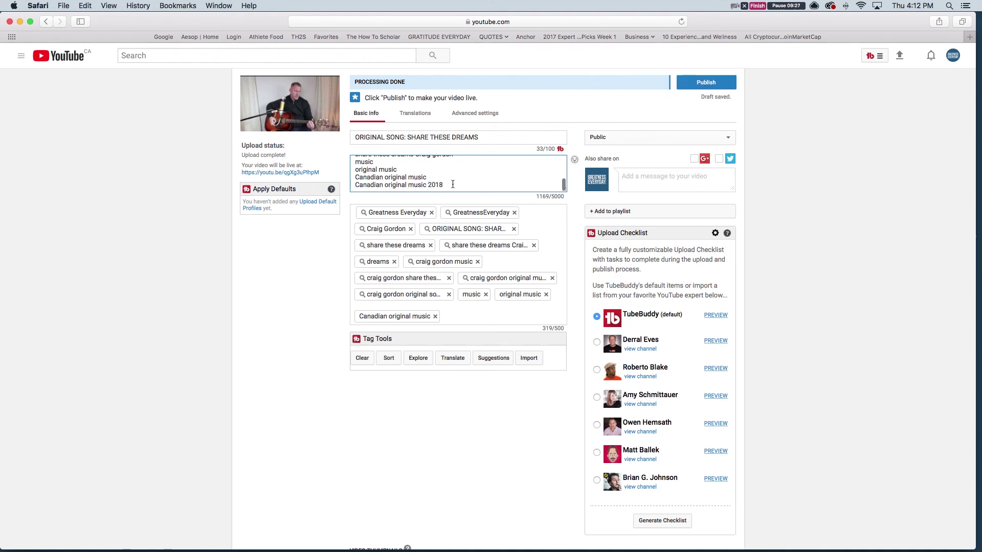
pyautogui.moveTo(453, 184); pyautogui.dragTo(349, 184)
pyautogui.press('super+c')
pyautogui.click(463, 317)
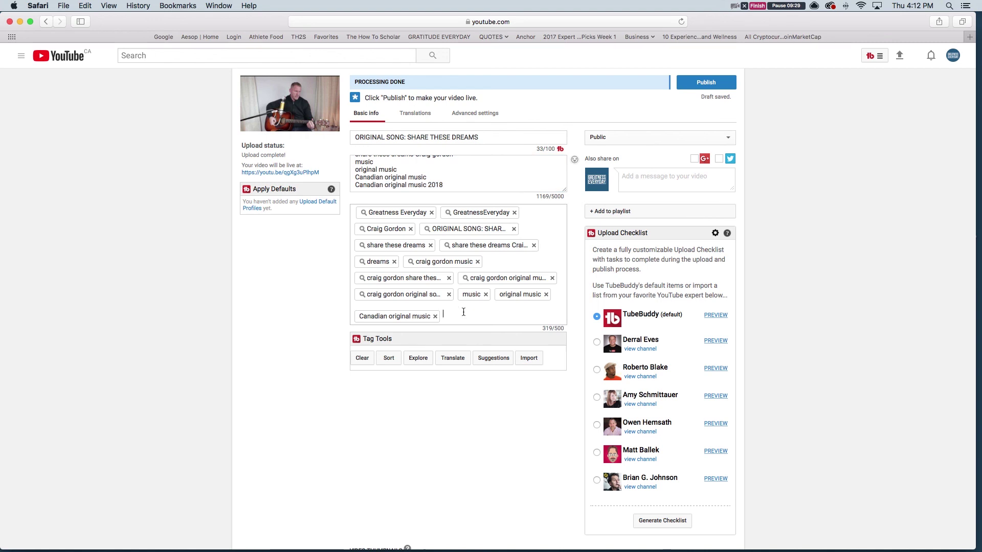
pyautogui.press('super+v')
pyautogui.press('Return')
# Add an 'original music 2018' line to the description and paste it in as a tag
pyautogui.click(456, 188)
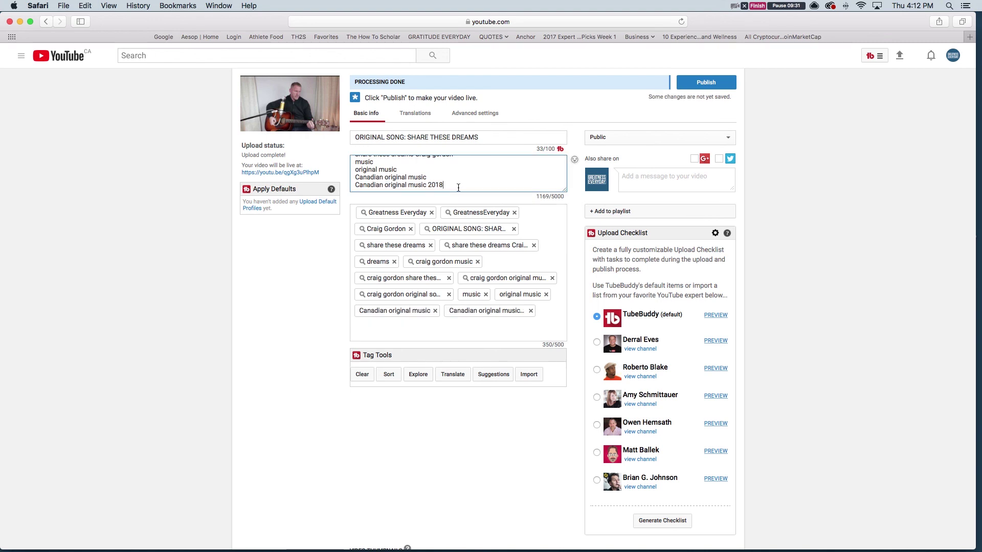
pyautogui.press('Return')
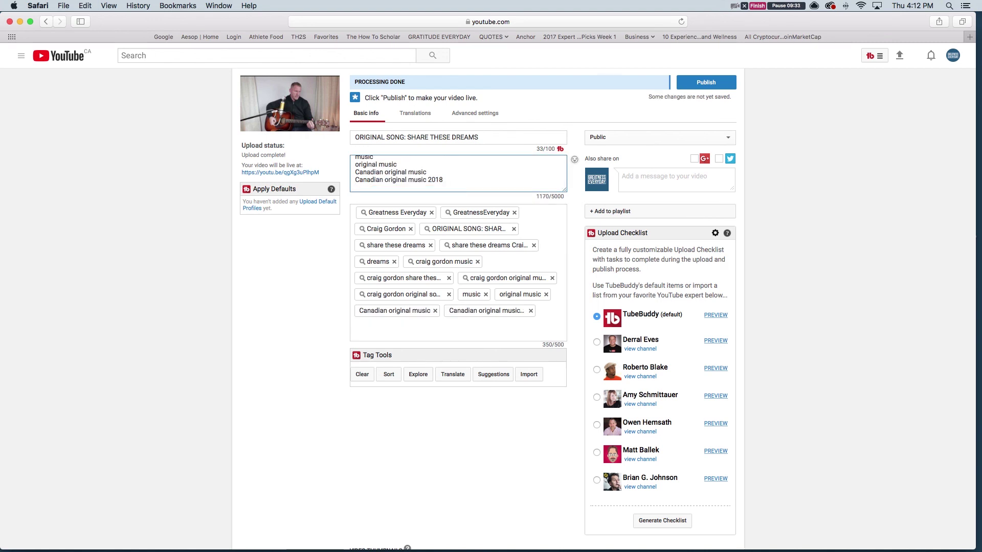
pyautogui.scroll(2, 450, 183)
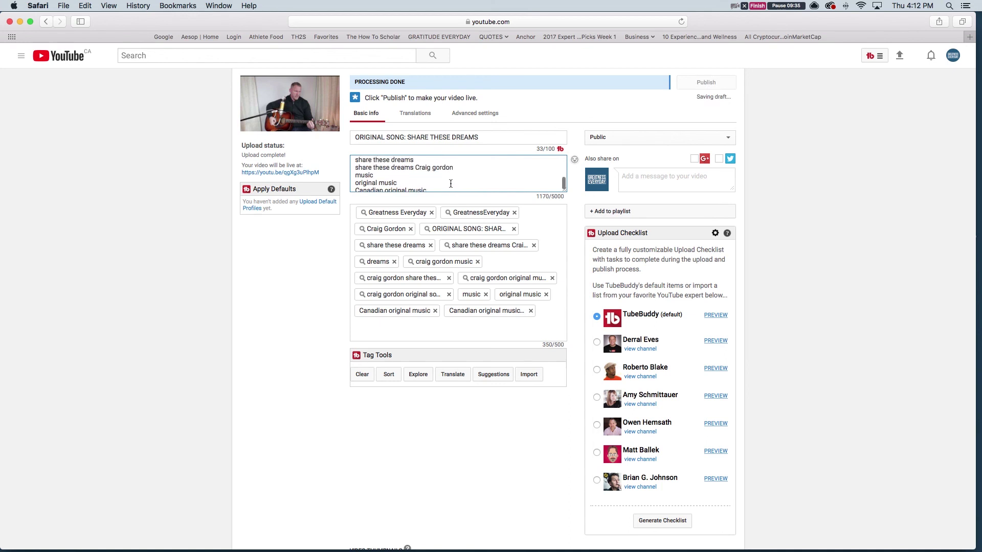
pyautogui.scroll(-2, 450, 184)
pyautogui.write('origin')
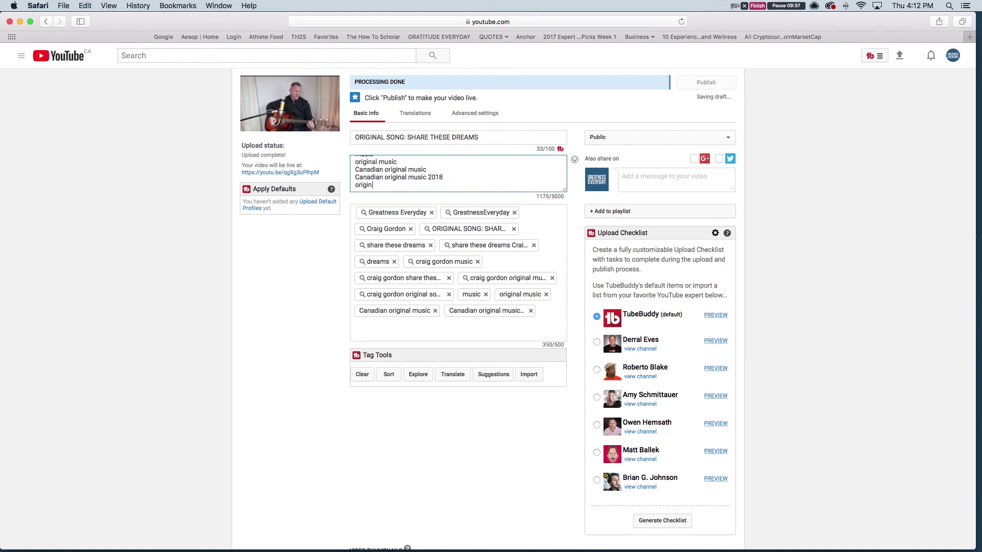
pyautogui.write('al music ')
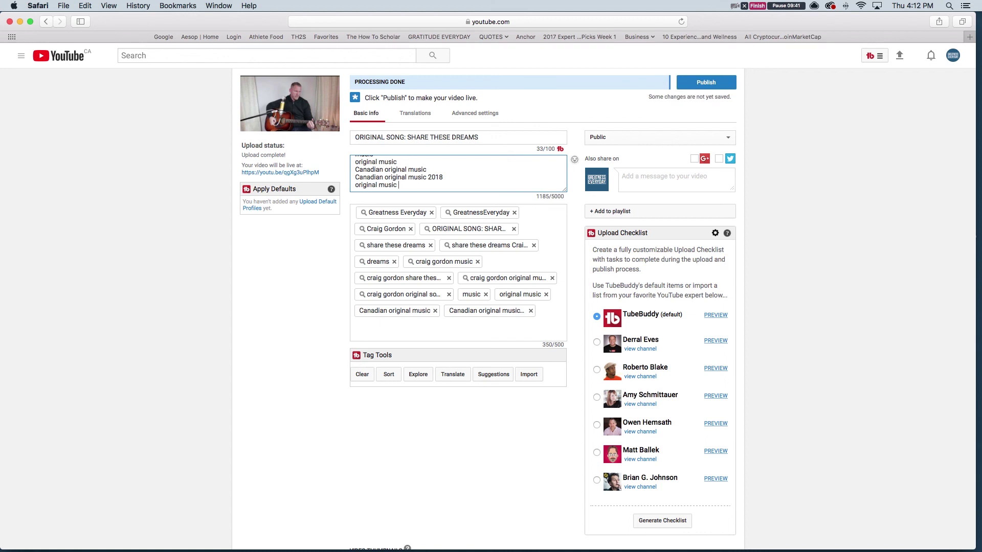
pyautogui.write('2018')
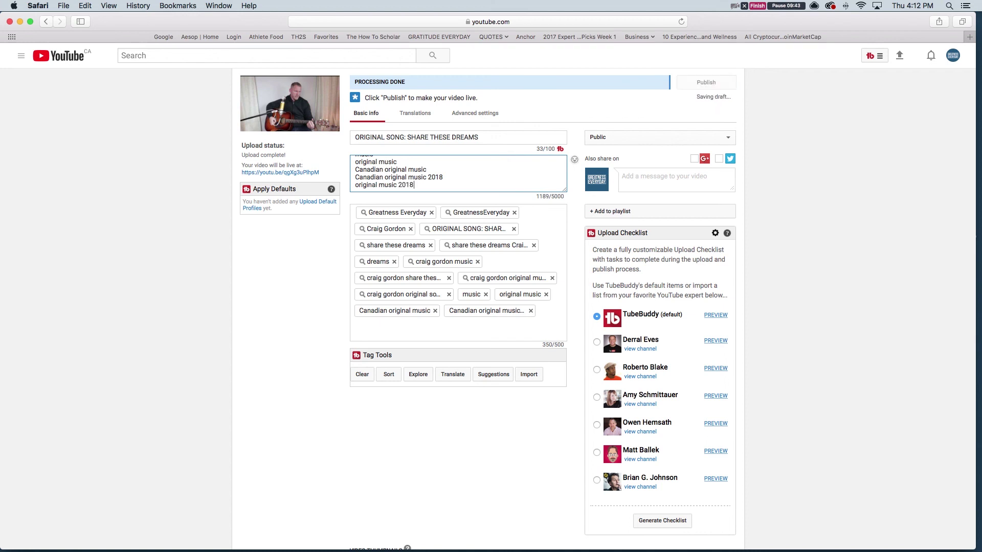
pyautogui.moveTo(415, 185); pyautogui.dragTo(333, 185)
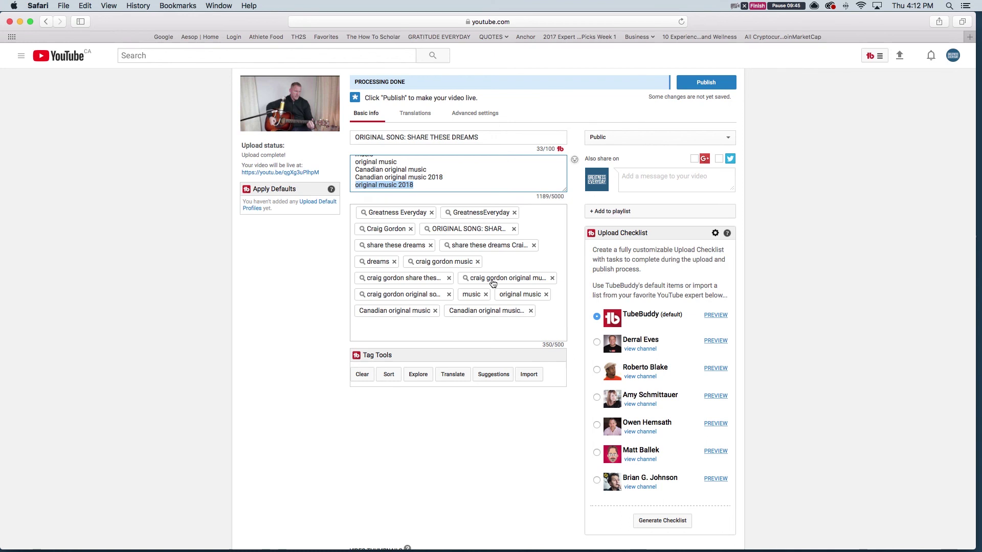
pyautogui.click(404, 322)
pyautogui.press('cmd+v')
pyautogui.press('Return')
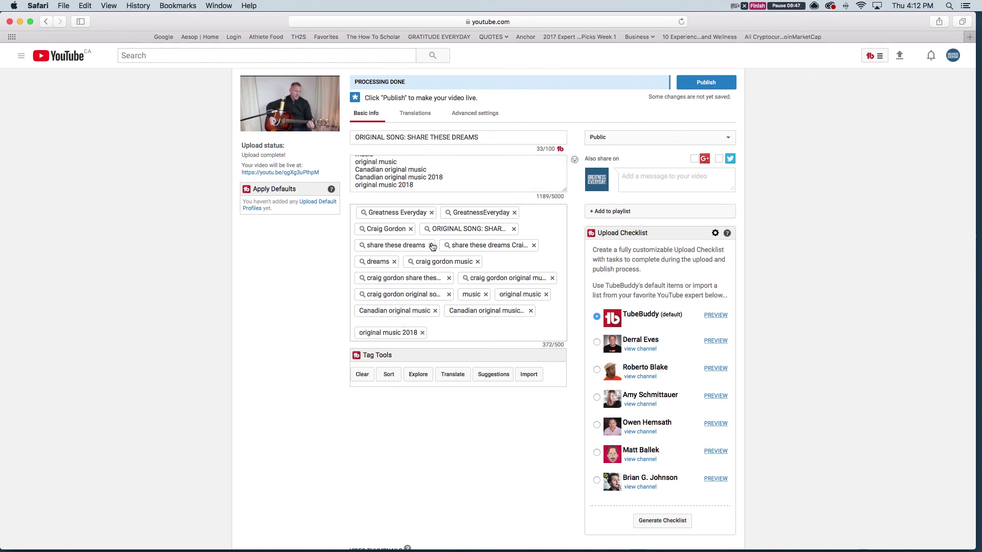
pyautogui.click(419, 188)
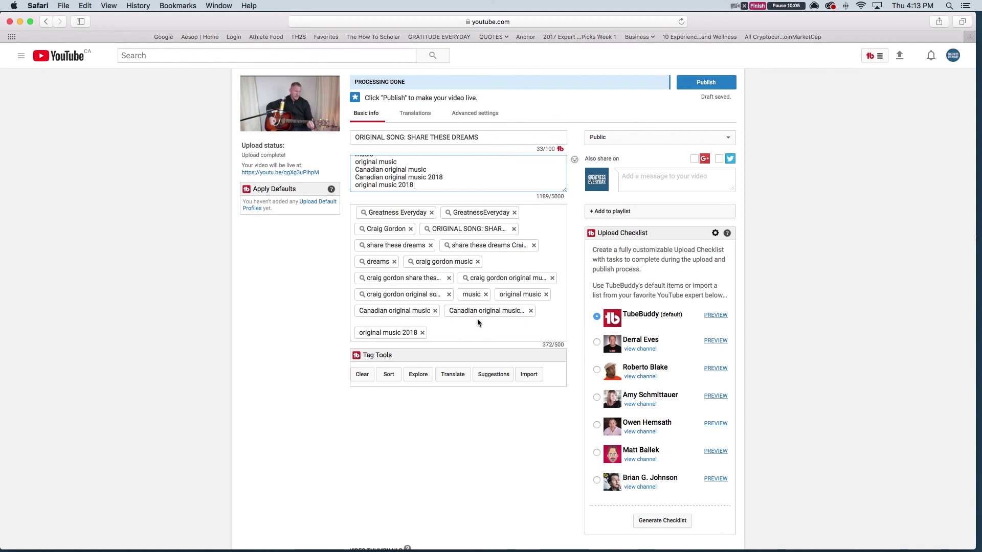
# Switch the video's visibility from Public to Private
pyautogui.scroll(-1, 478, 318)
pyautogui.scroll(2, 477, 318)
pyautogui.scroll(1, 478, 320)
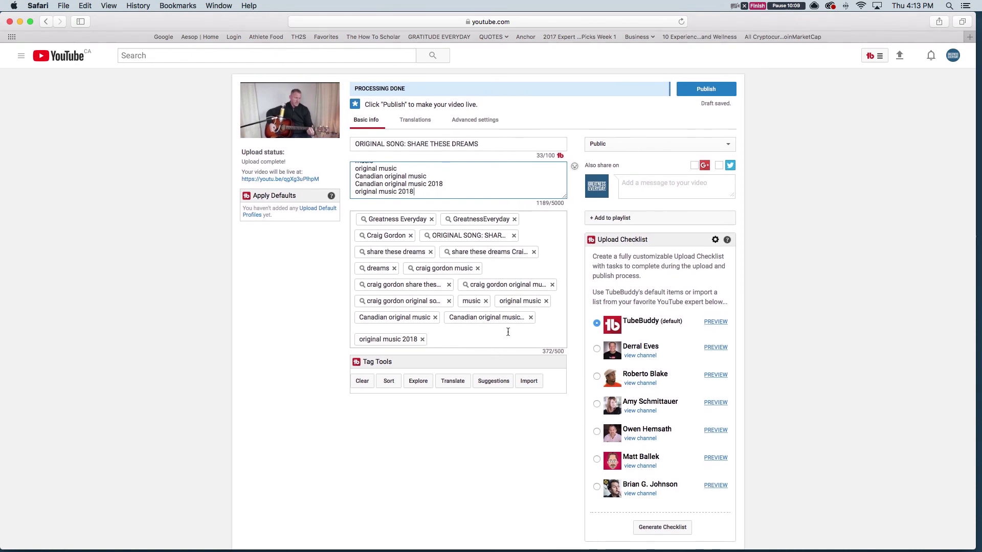
pyautogui.scroll(-1, 508, 331)
pyautogui.scroll(1, 501, 250)
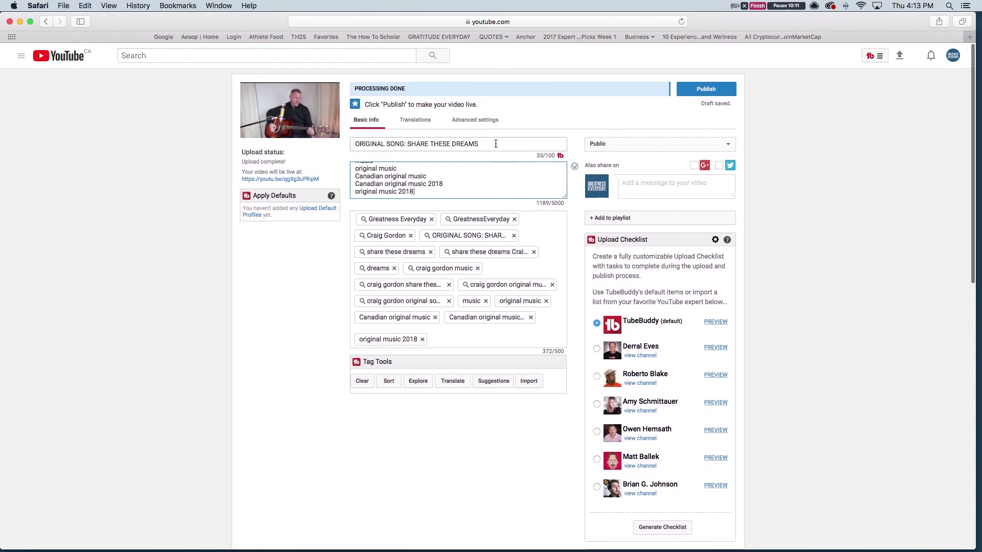
pyautogui.click(617, 145)
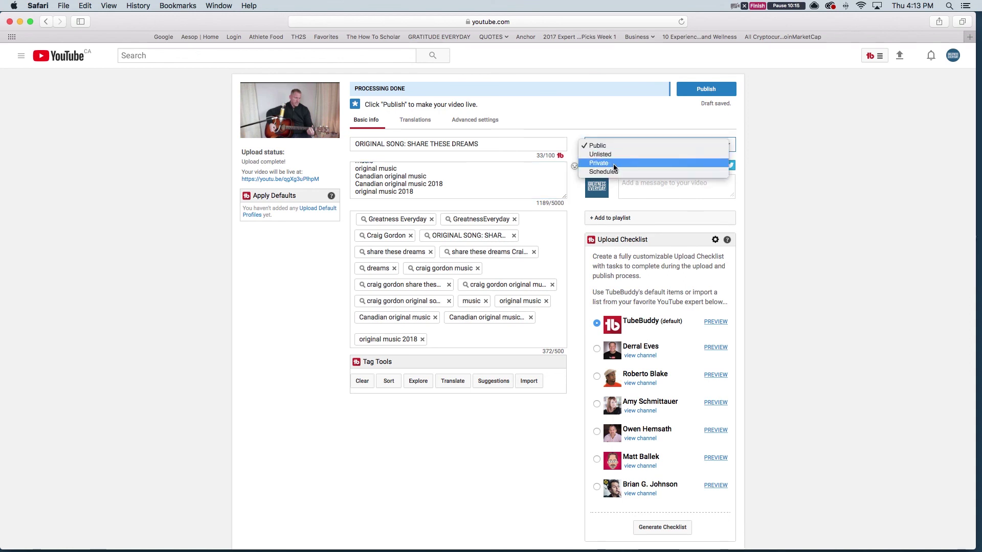
pyautogui.click(612, 164)
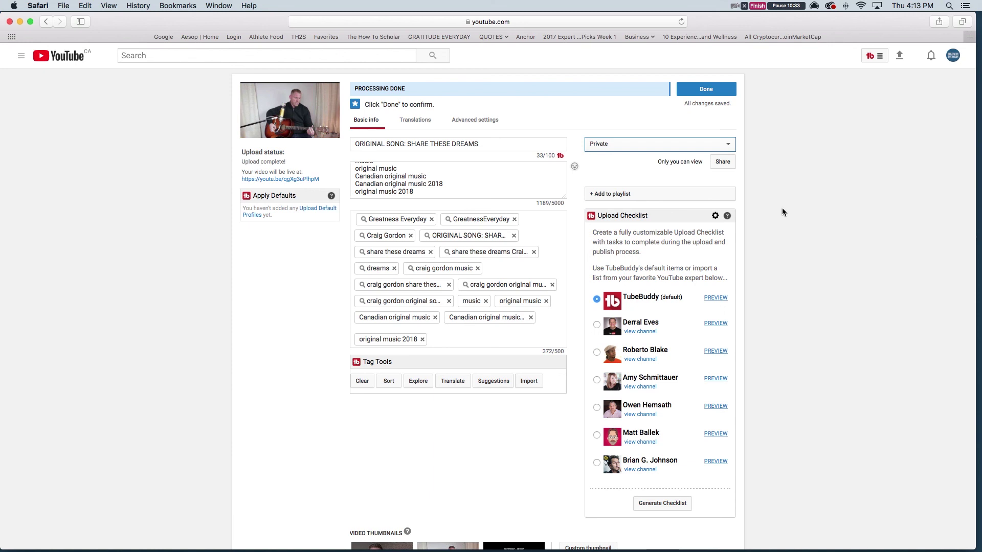
# Create a new playlist named 'Music' and add the video to it
pyautogui.click(699, 195)
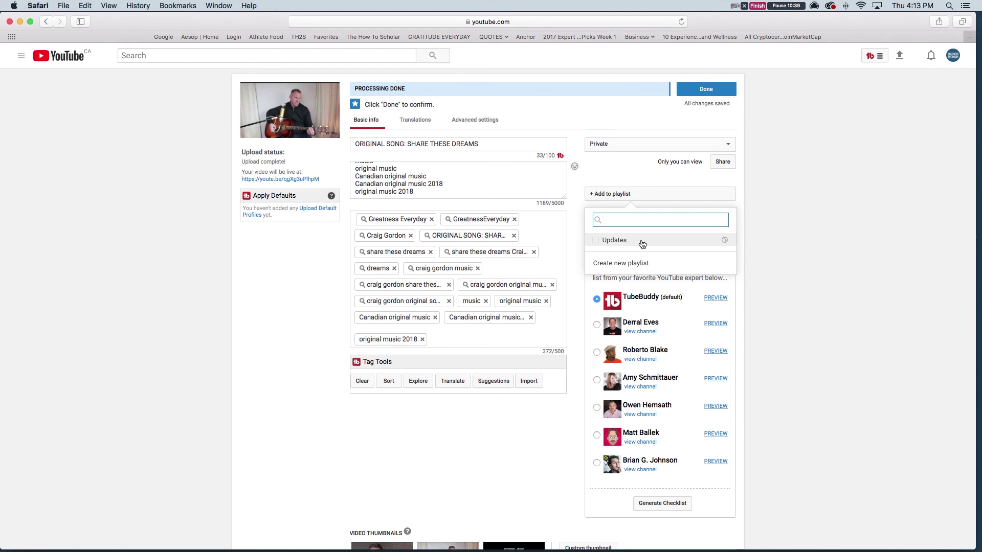
pyautogui.write('Music')
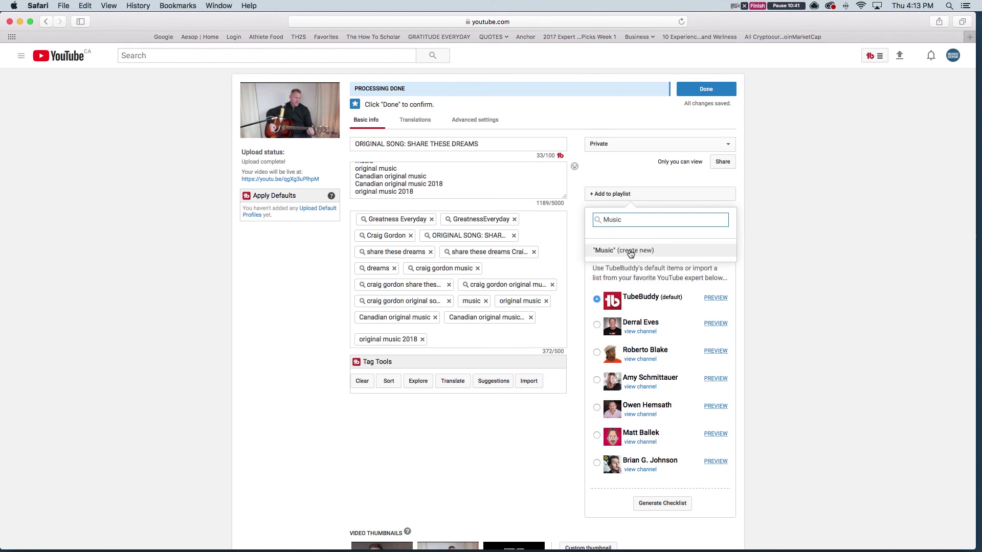
pyautogui.click(630, 252)
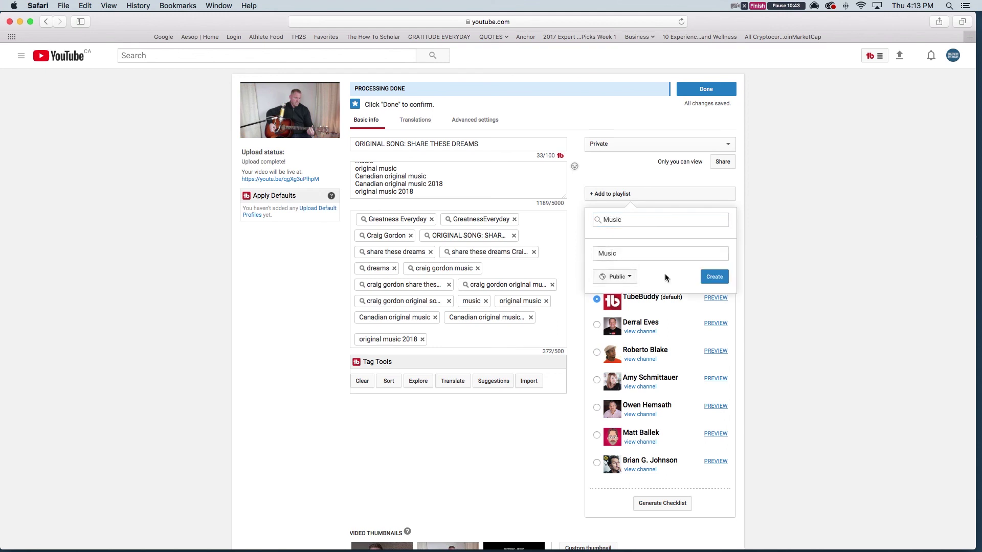
pyautogui.click(716, 277)
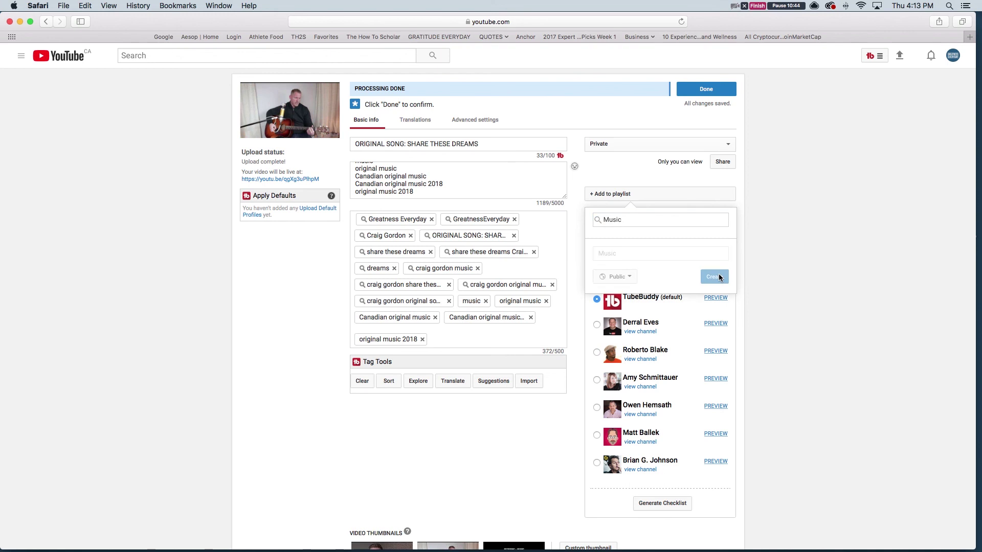
pyautogui.click(770, 252)
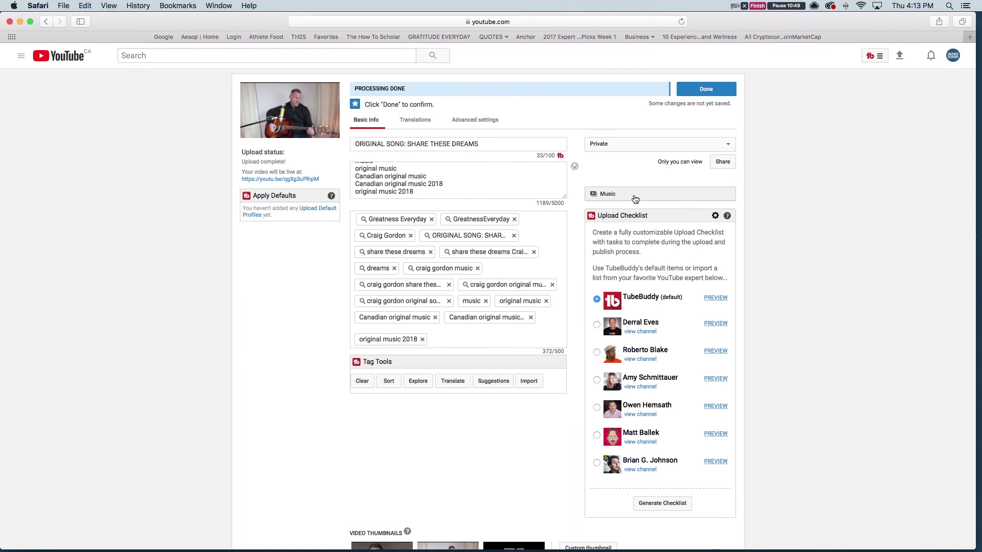
# Upload 'Share These Dreams Thumbnail.jpg' from the Desktop's SHARE THESE DREAMS folder as the custom thumbnail
pyautogui.scroll(-10, 403, 309)
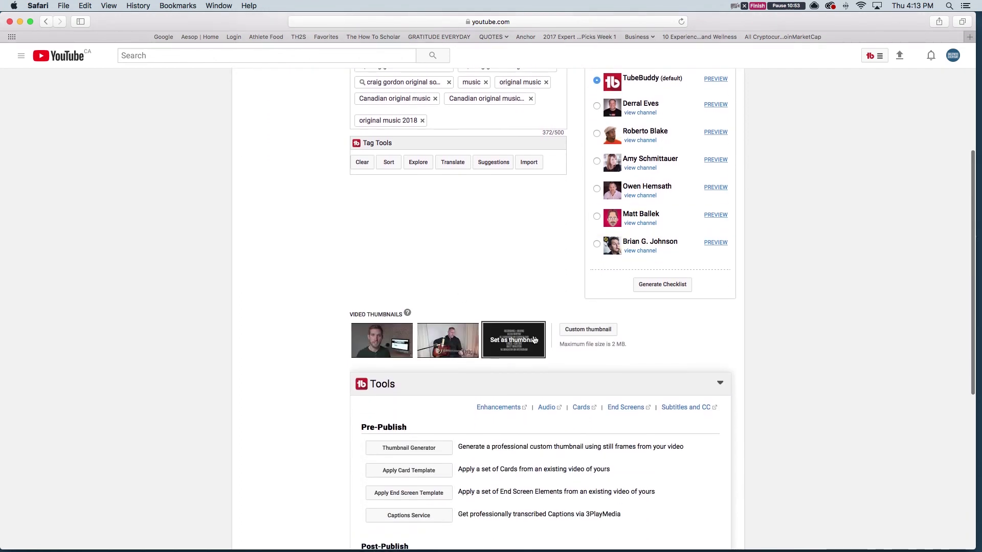
pyautogui.click(588, 332)
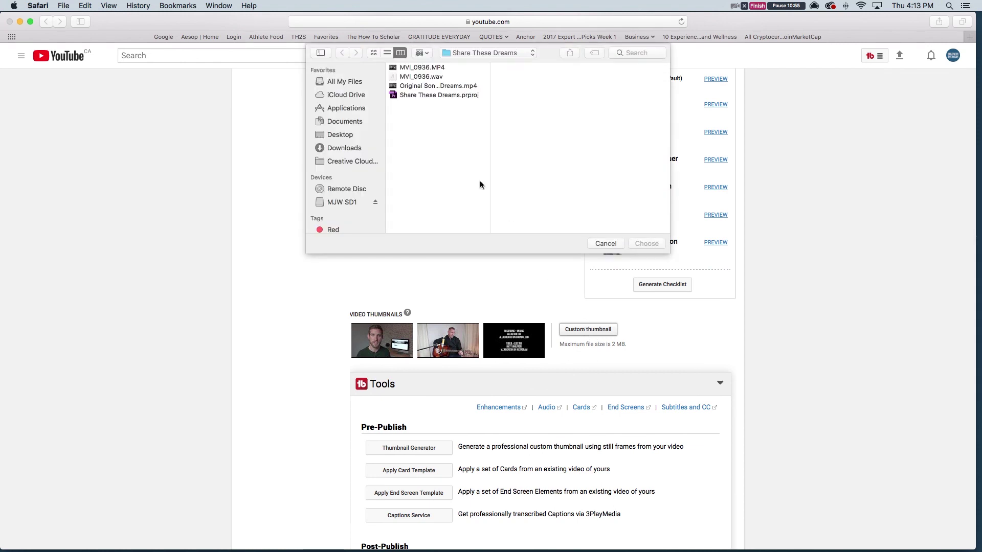
pyautogui.click(346, 134)
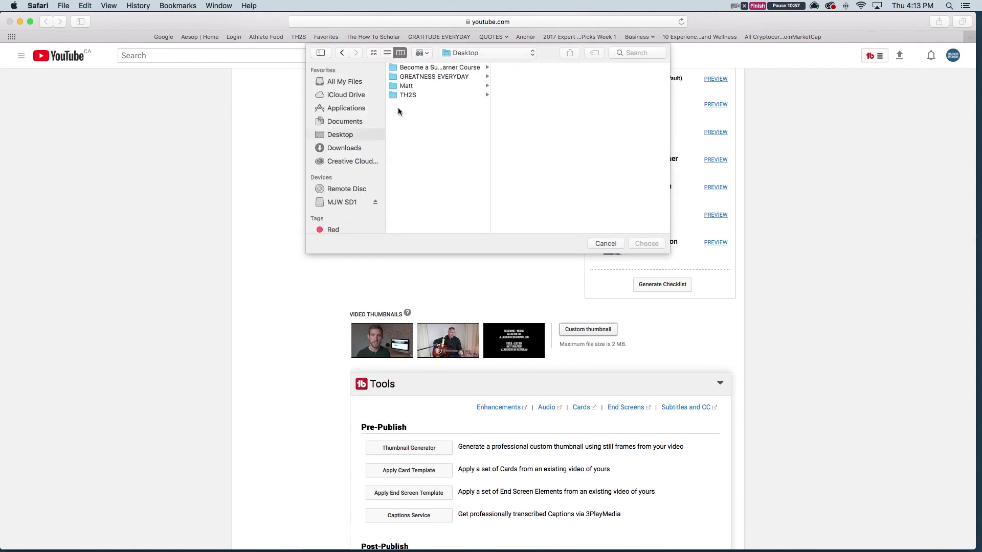
pyautogui.click(411, 85)
pyautogui.click(523, 77)
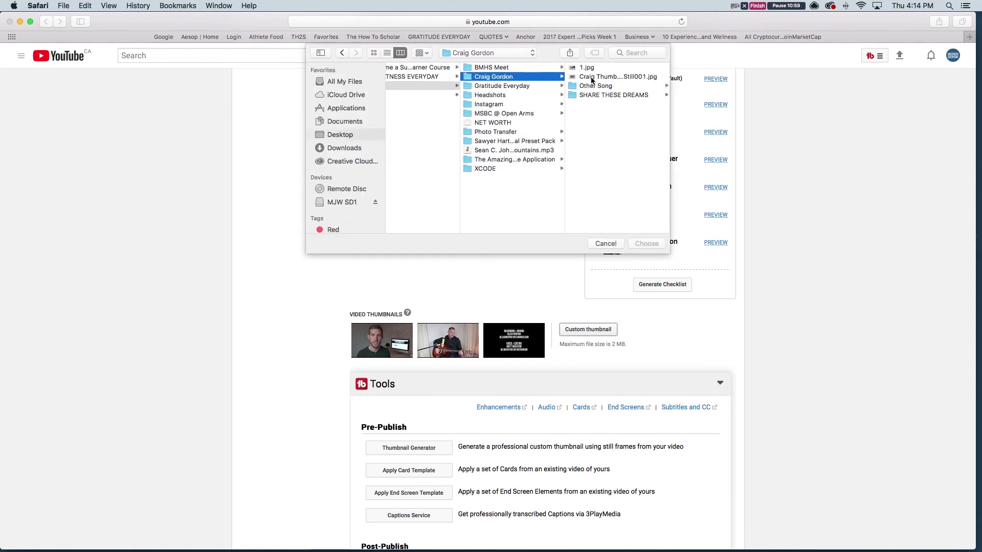
pyautogui.click(599, 96)
pyautogui.scroll(-5, 614, 118)
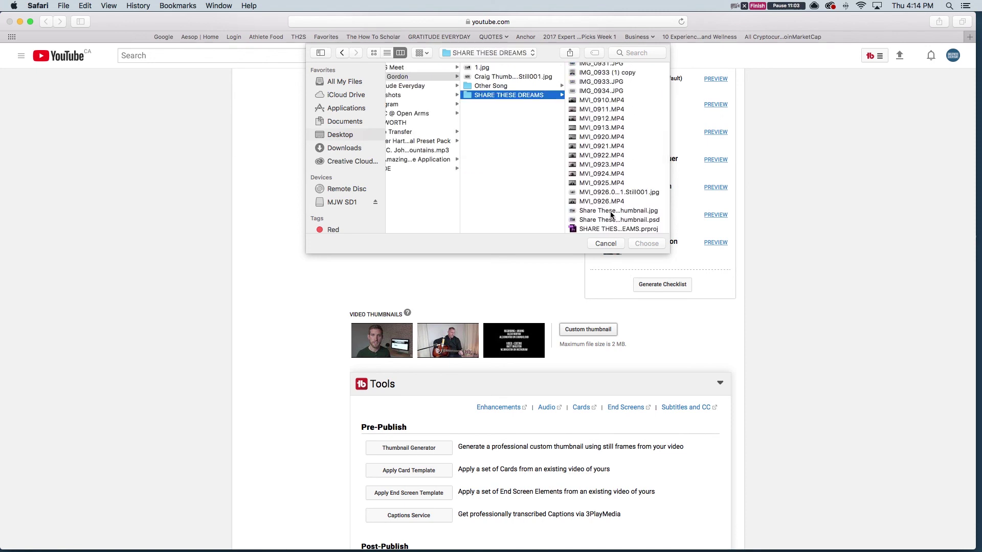
pyautogui.click(611, 210)
pyautogui.click(642, 221)
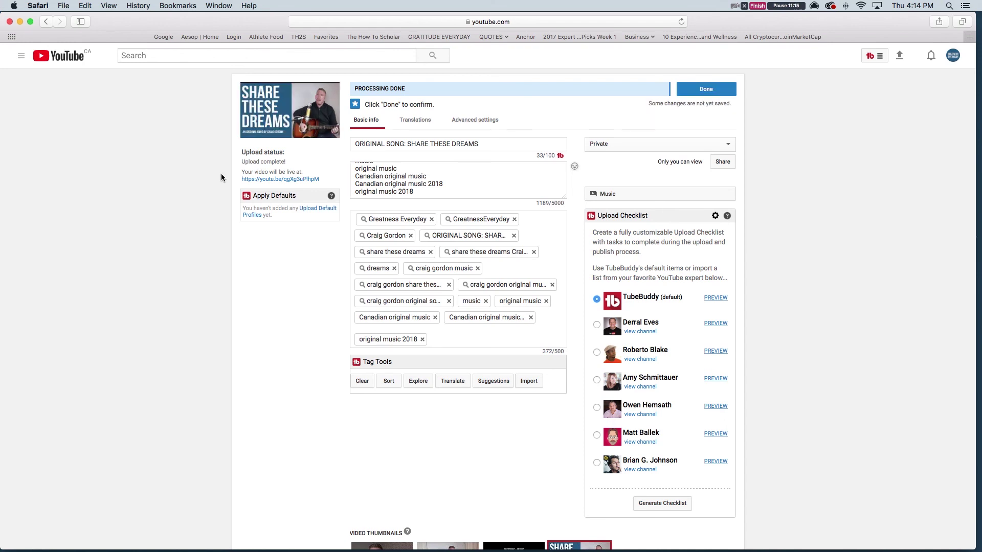
pyautogui.click(414, 125)
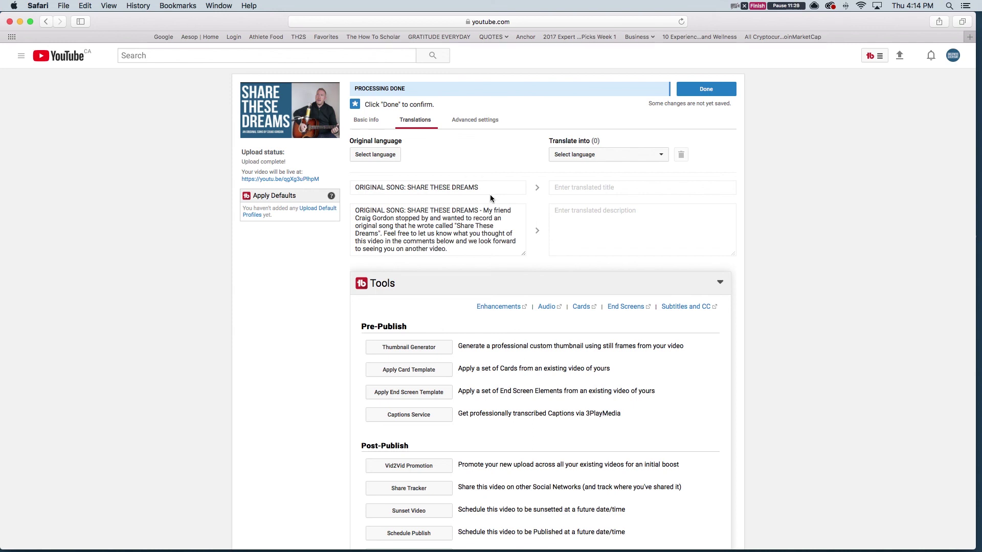
pyautogui.click(475, 122)
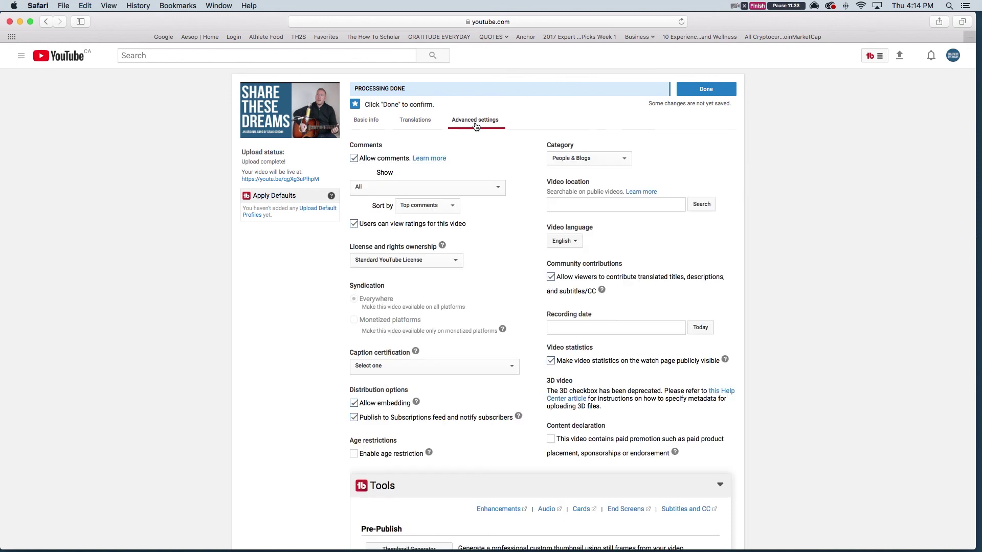
pyautogui.scroll(-3, 526, 240)
pyautogui.scroll(-6, 526, 244)
pyautogui.scroll(8, 525, 244)
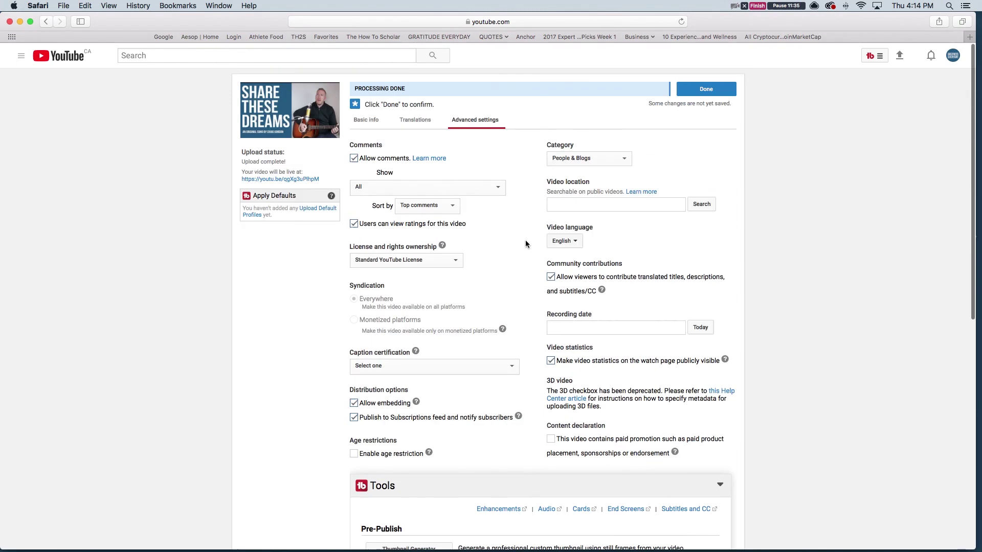
pyautogui.click(370, 121)
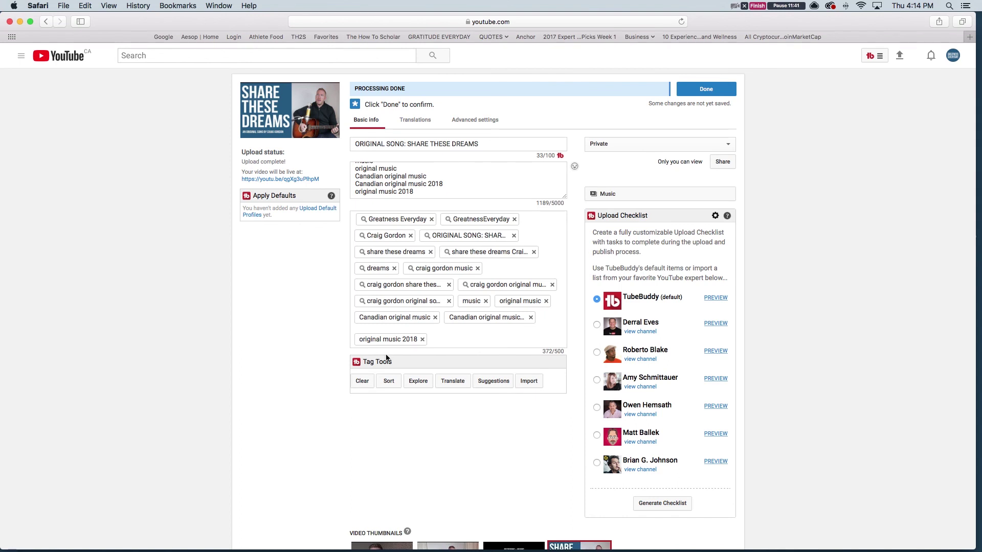
# Save all upload details with Done to reach the video-ready confirmation
pyautogui.click(705, 90)
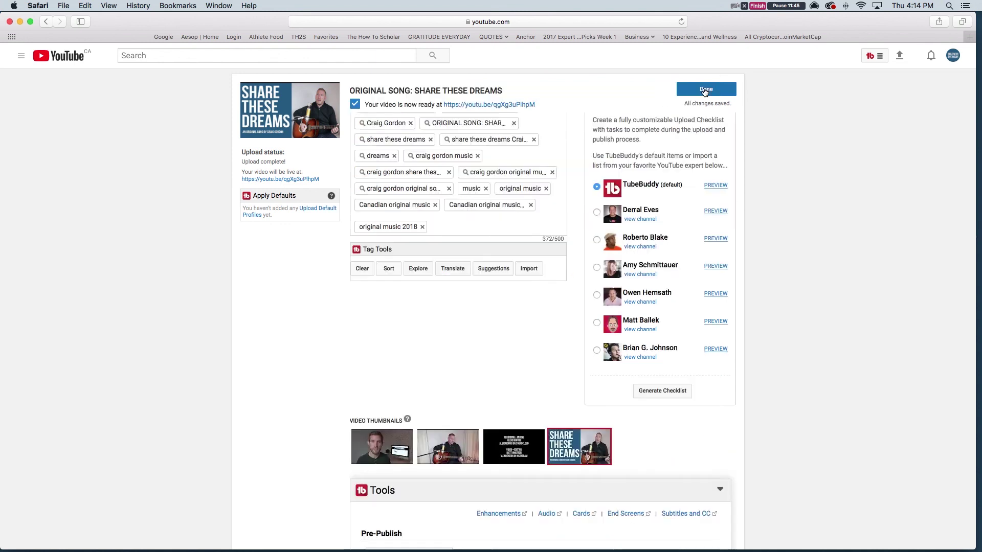